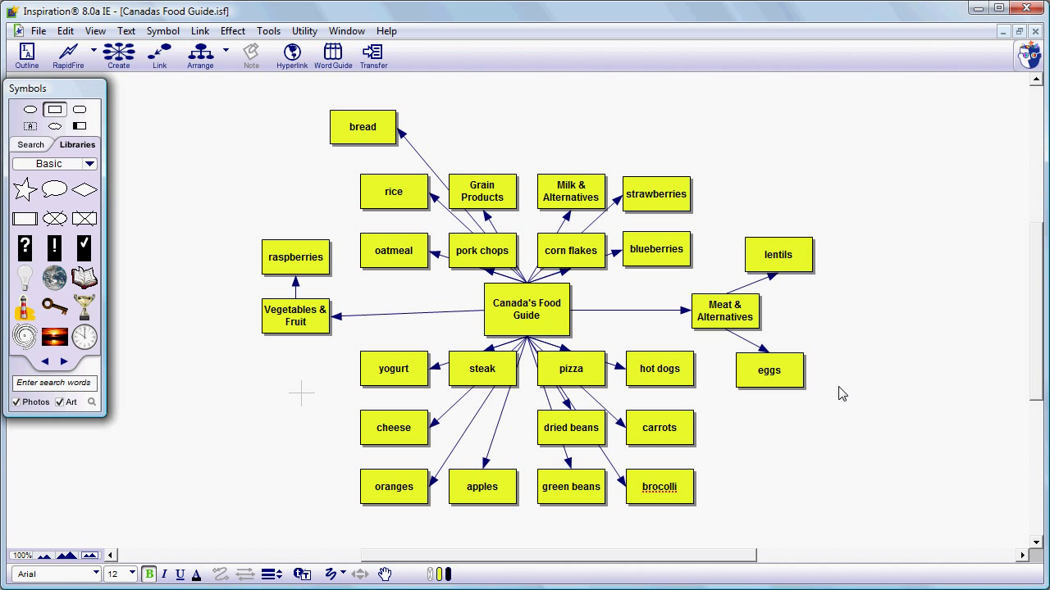
- Select the Meat & Alternatives group with lentils, eggs and hot dogs, and move it farther away from Canada's Food Guide
{"action": "left_click_drag", "start_coordinate": [841, 399], "coordinate": [701, 232]}
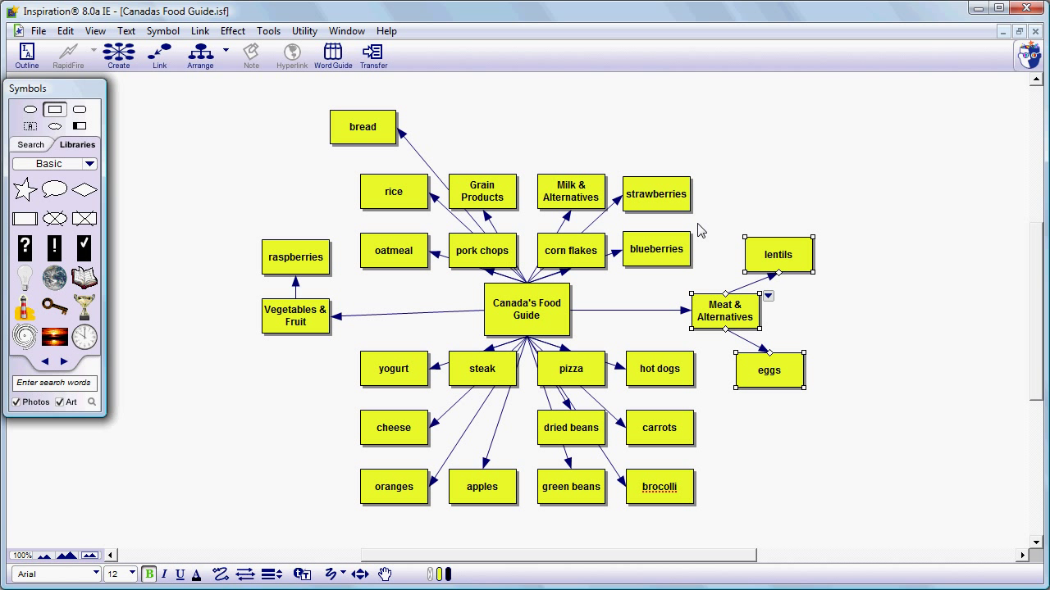
{"action": "left_click", "coordinate": [851, 439]}
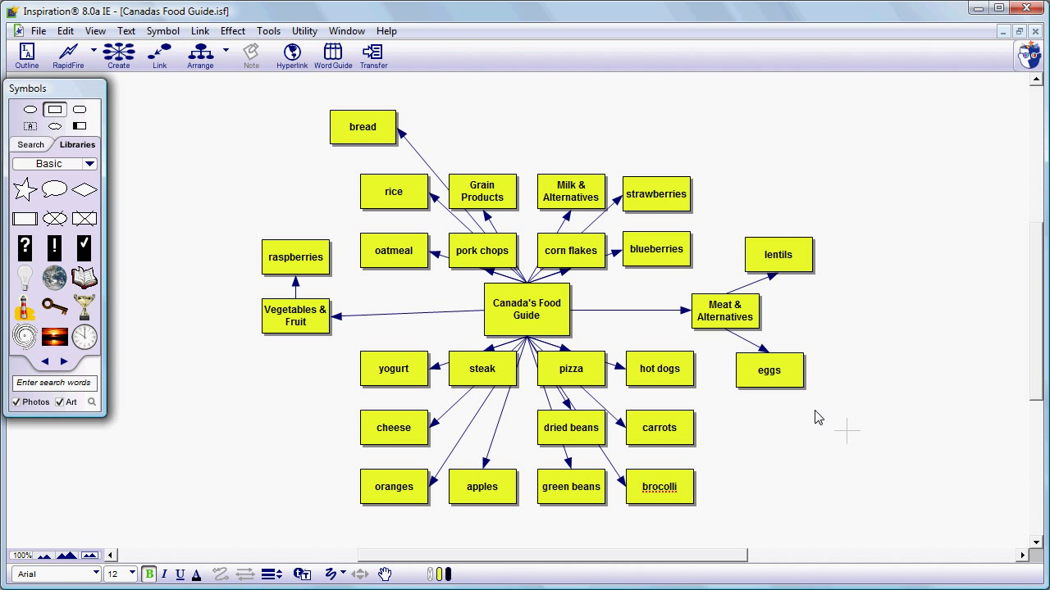
{"action": "left_click", "coordinate": [789, 387]}
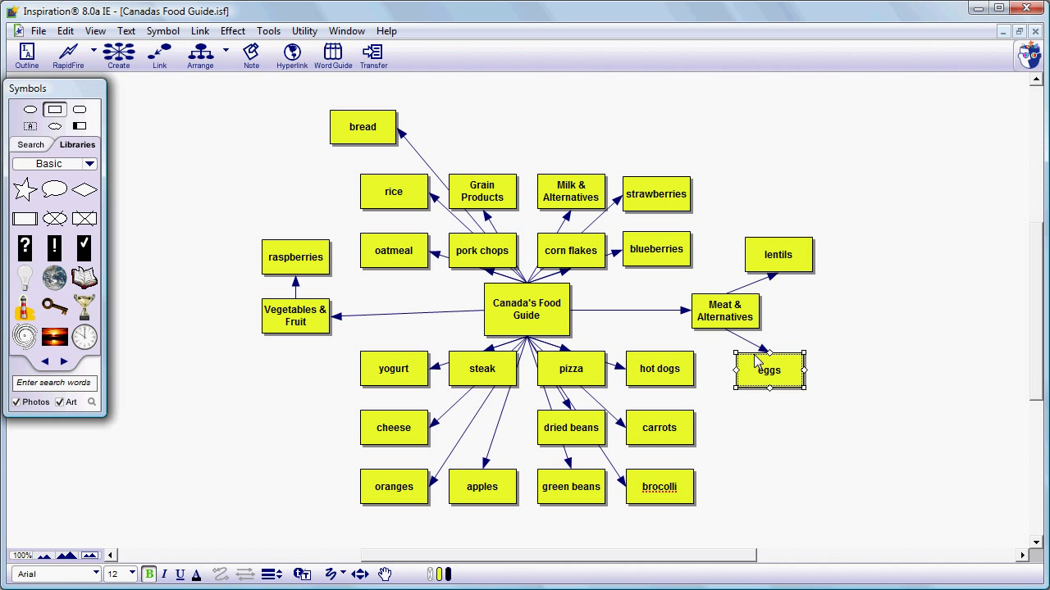
{"action": "left_click", "coordinate": [738, 324]}
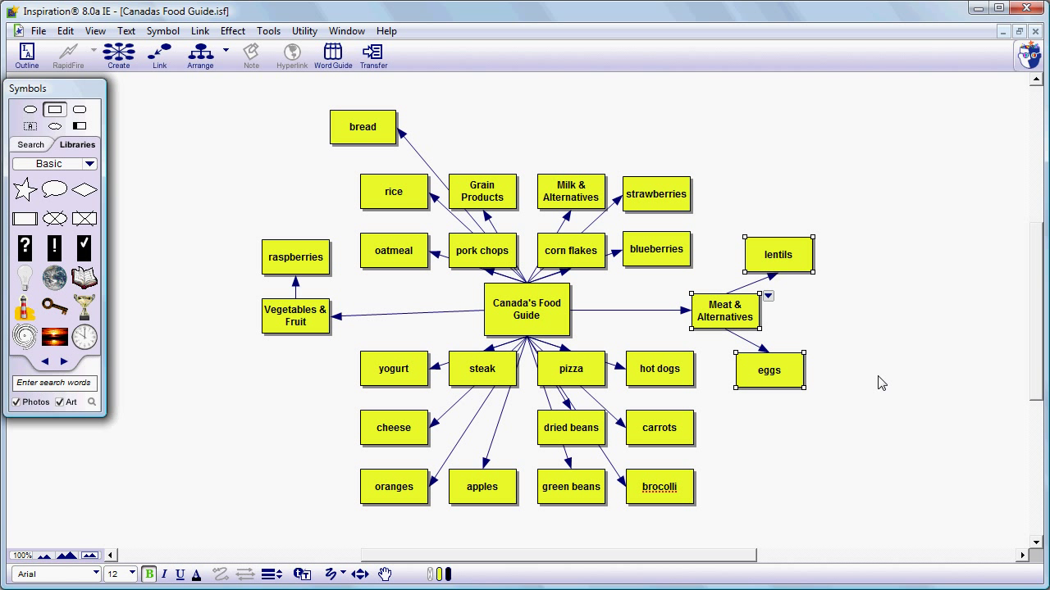
{"action": "left_click_drag", "start_coordinate": [859, 410], "coordinate": [649, 220]}
{"action": "left_click_drag", "start_coordinate": [705, 312], "coordinate": [801, 287]}
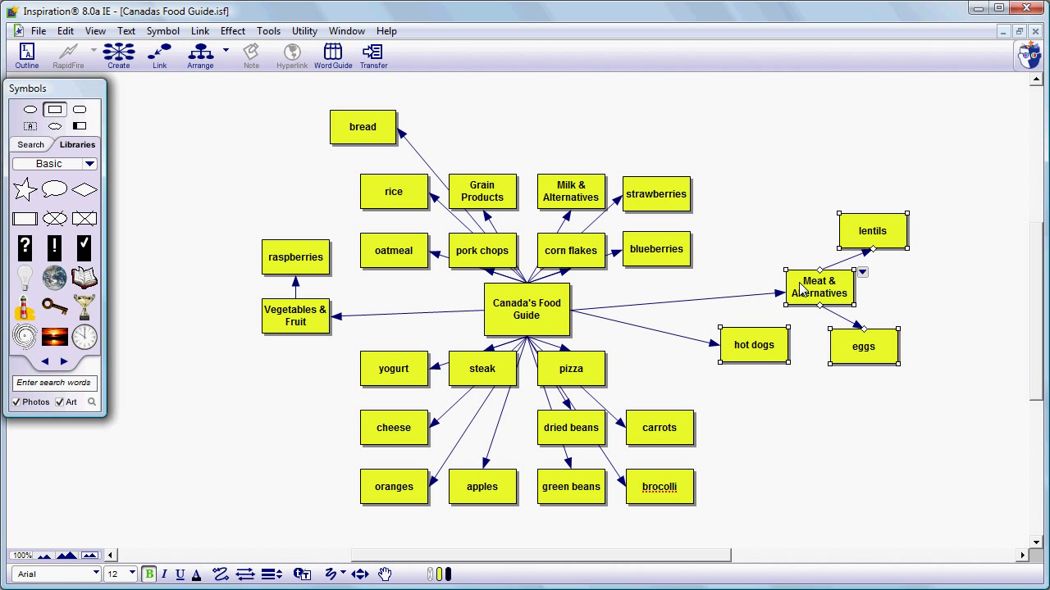
- Move steak, cheese, dried beans and pork chops to open spots around Meat & Alternatives
{"action": "left_click_drag", "start_coordinate": [460, 377], "coordinate": [840, 149]}
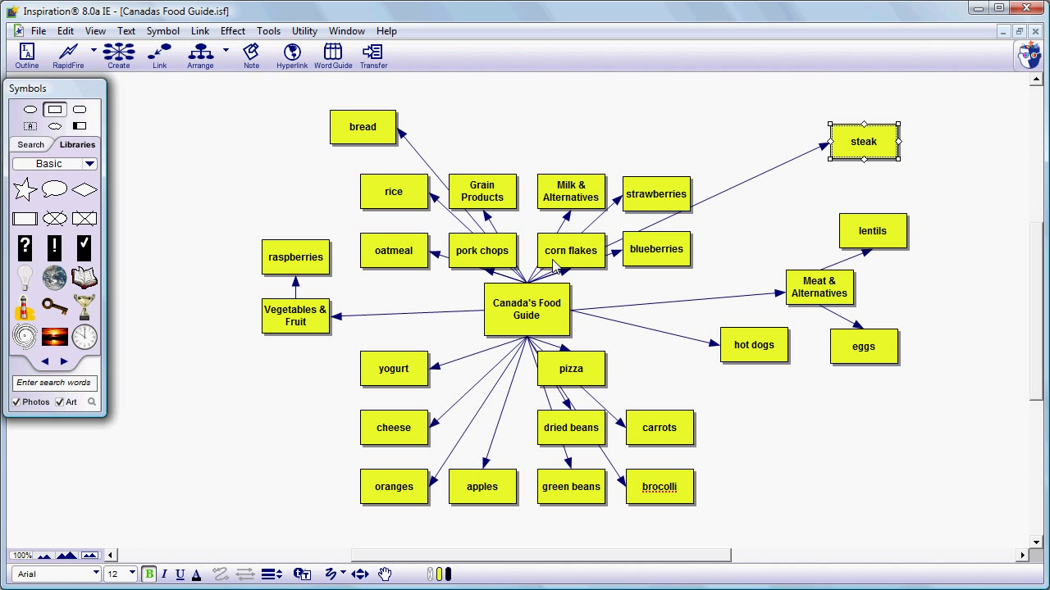
{"action": "left_click_drag", "start_coordinate": [398, 423], "coordinate": [946, 288]}
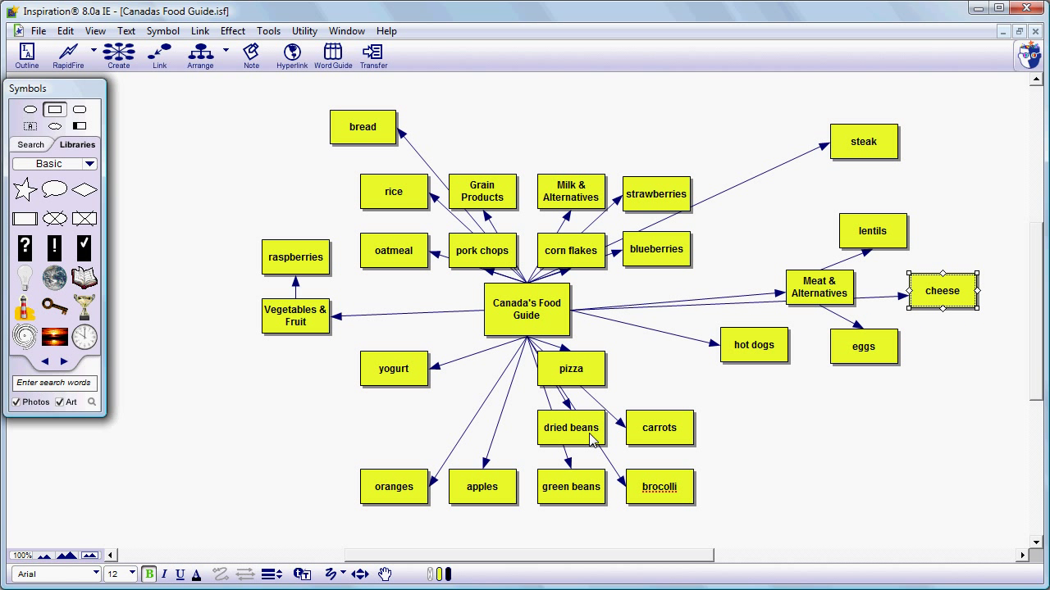
{"action": "left_click_drag", "start_coordinate": [590, 435], "coordinate": [973, 372]}
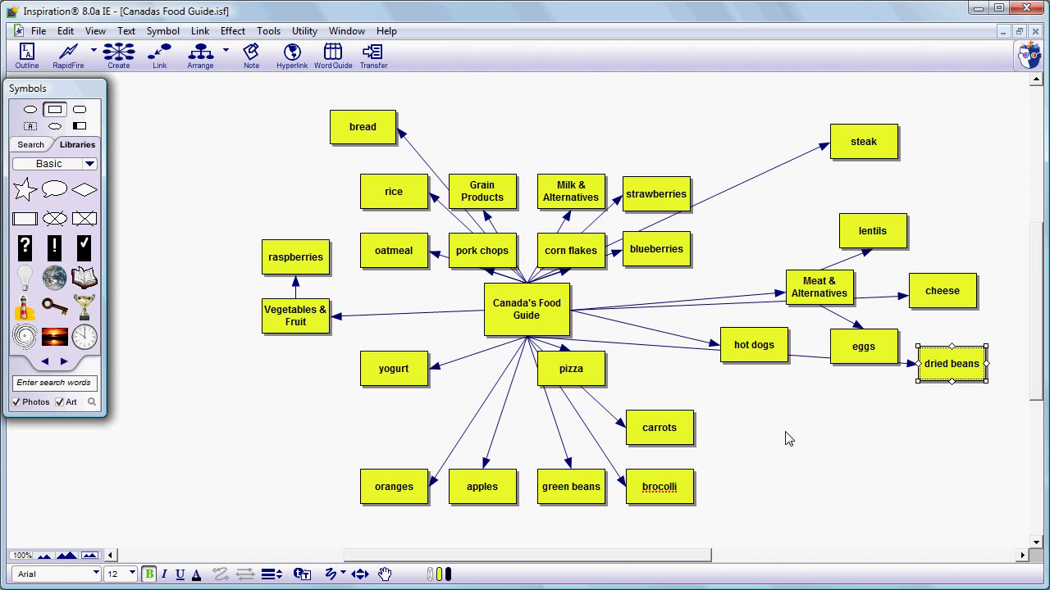
{"action": "left_click", "coordinate": [482, 250]}
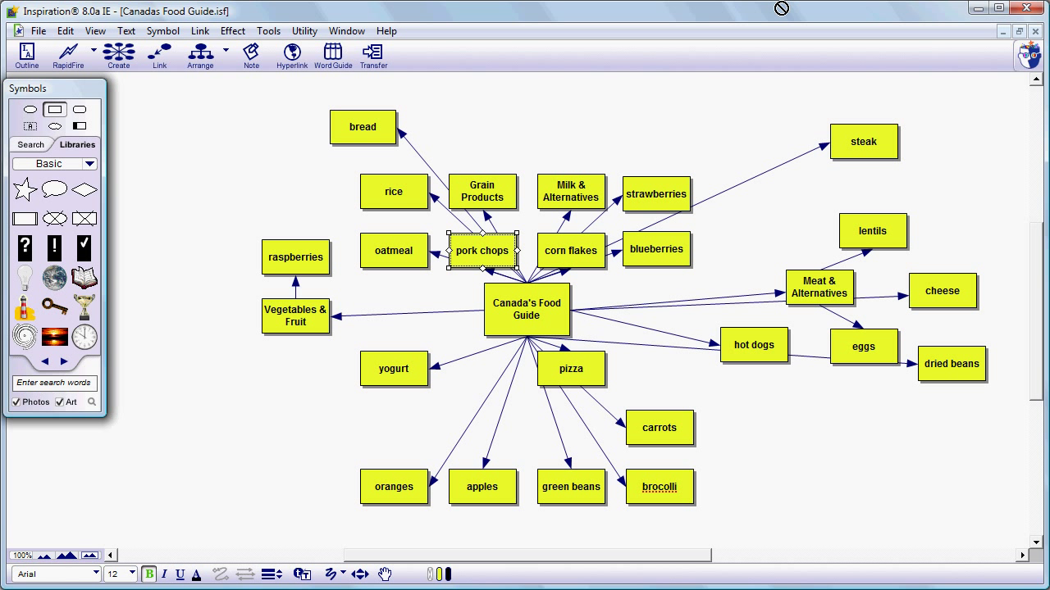
{"action": "left_click_drag", "start_coordinate": [482, 250], "coordinate": [778, 235]}
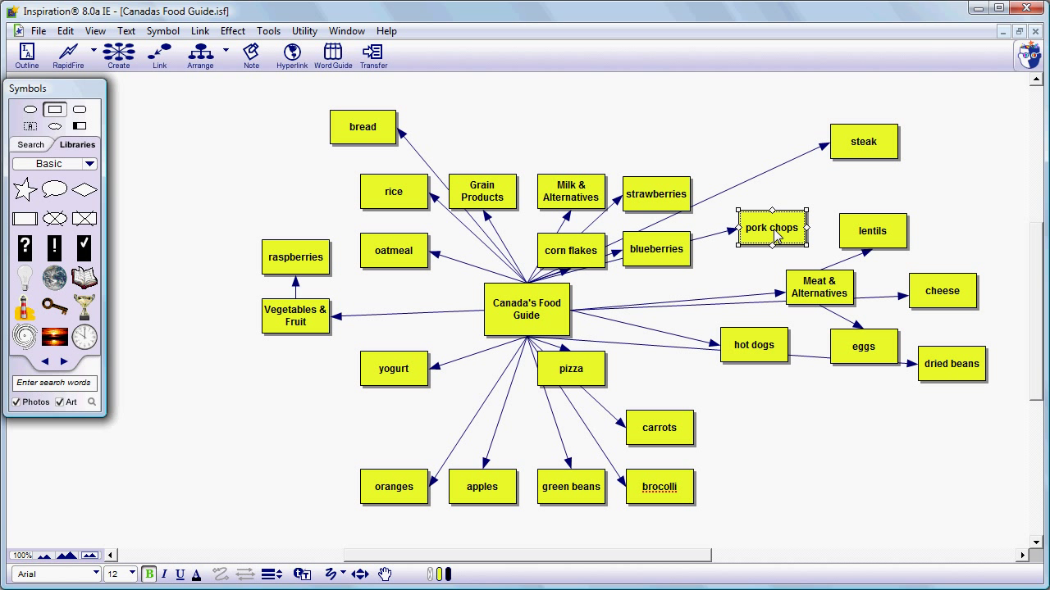
{"action": "left_click", "coordinate": [858, 424]}
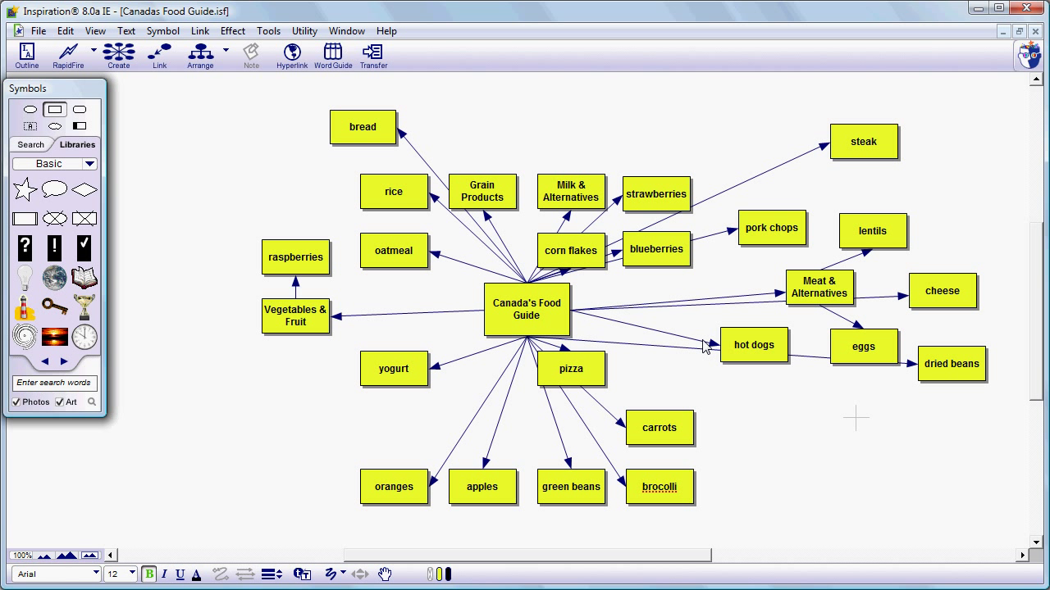
- Lower hot dogs slightly and reattach the start of its link from Canada's Food Guide to Meat & Alternatives
{"action": "left_click_drag", "start_coordinate": [733, 353], "coordinate": [755, 388]}
{"action": "left_click", "coordinate": [707, 372]}
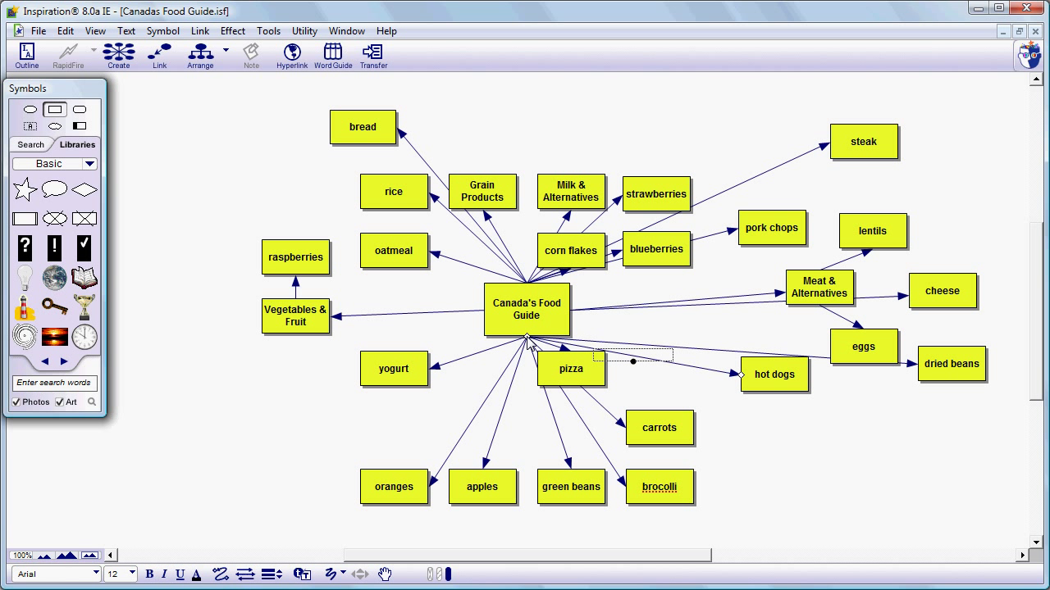
{"action": "left_click_drag", "start_coordinate": [527, 340], "coordinate": [804, 306]}
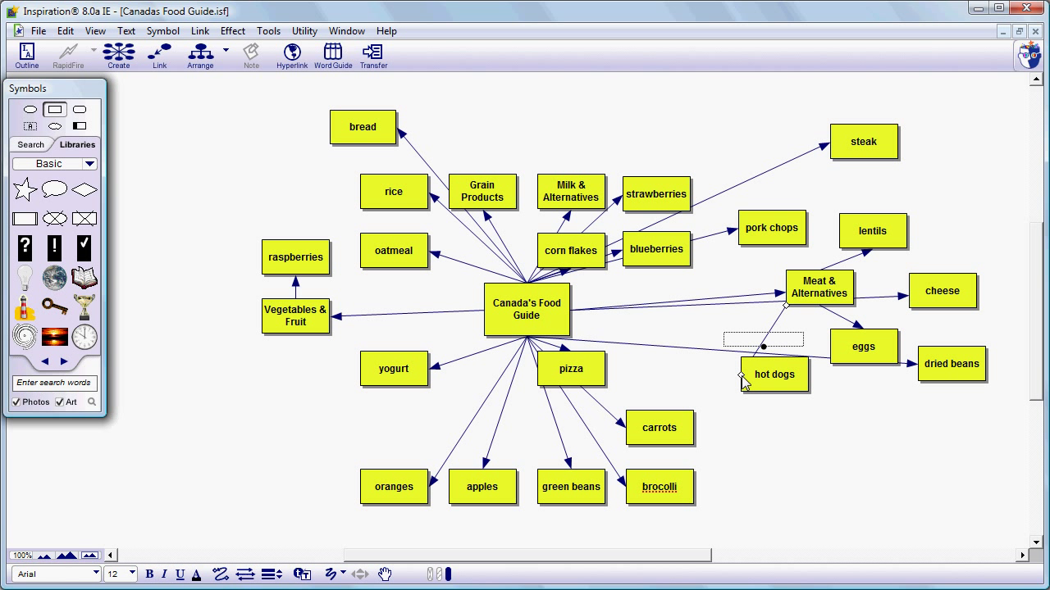
- Turn off drawing links under symbols and attach the hot dogs link's arrowhead to that symbol's top edge
{"action": "left_click", "coordinate": [200, 31]}
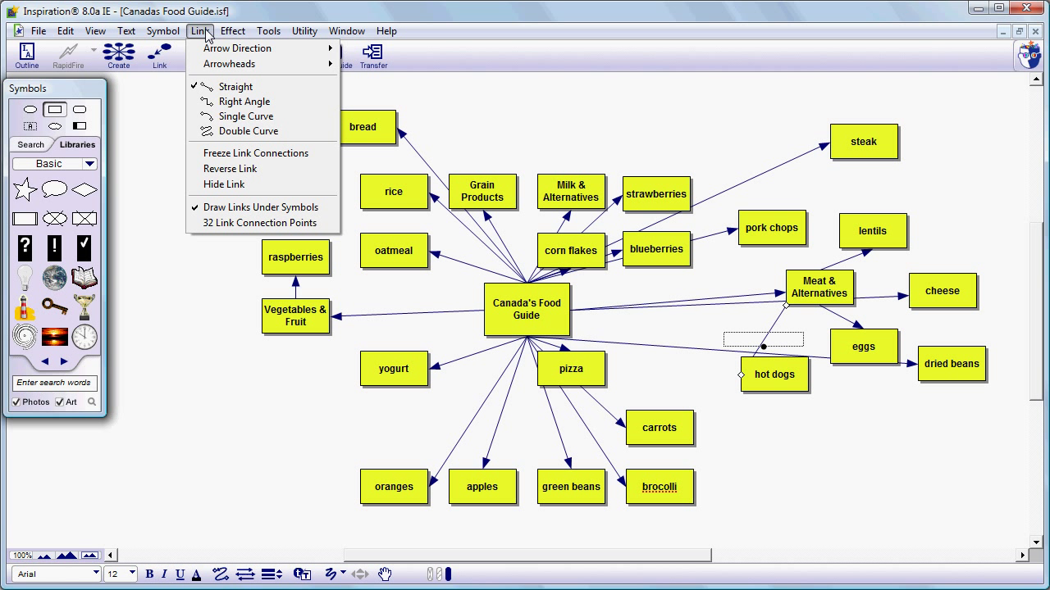
{"action": "left_click", "coordinate": [220, 209]}
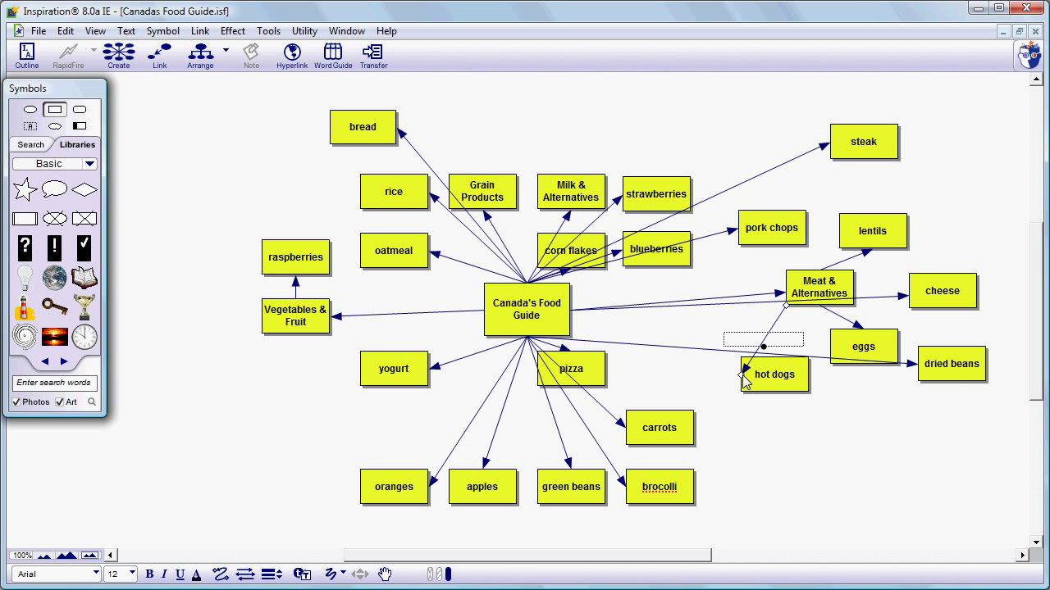
{"action": "left_click_drag", "start_coordinate": [742, 376], "coordinate": [776, 356]}
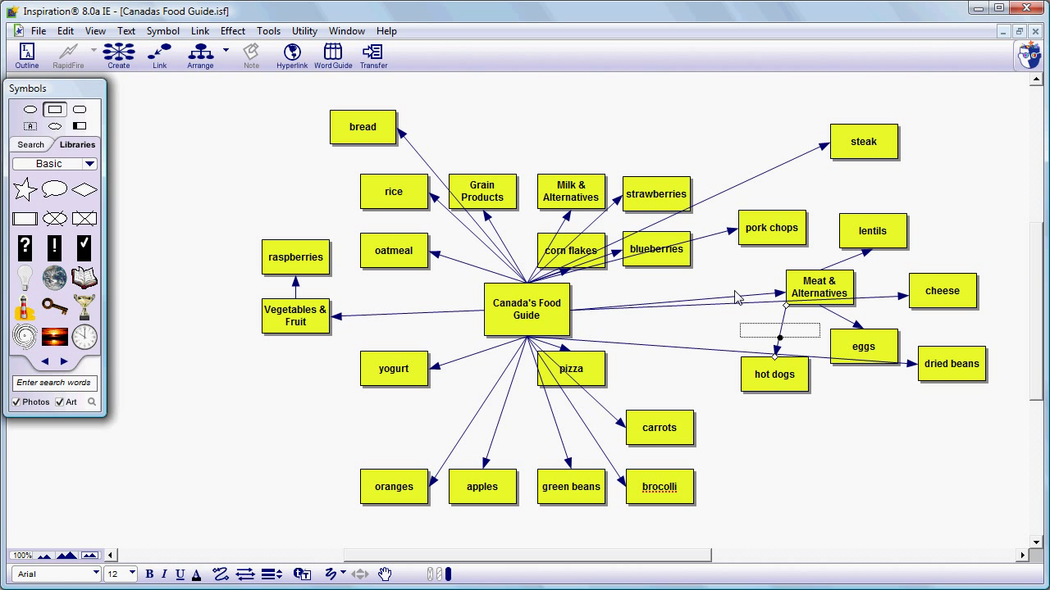
- Reconnect the pork chops link so it starts at Meat & Alternatives and points to the bottom edge of pork chops
{"action": "left_click", "coordinate": [711, 238]}
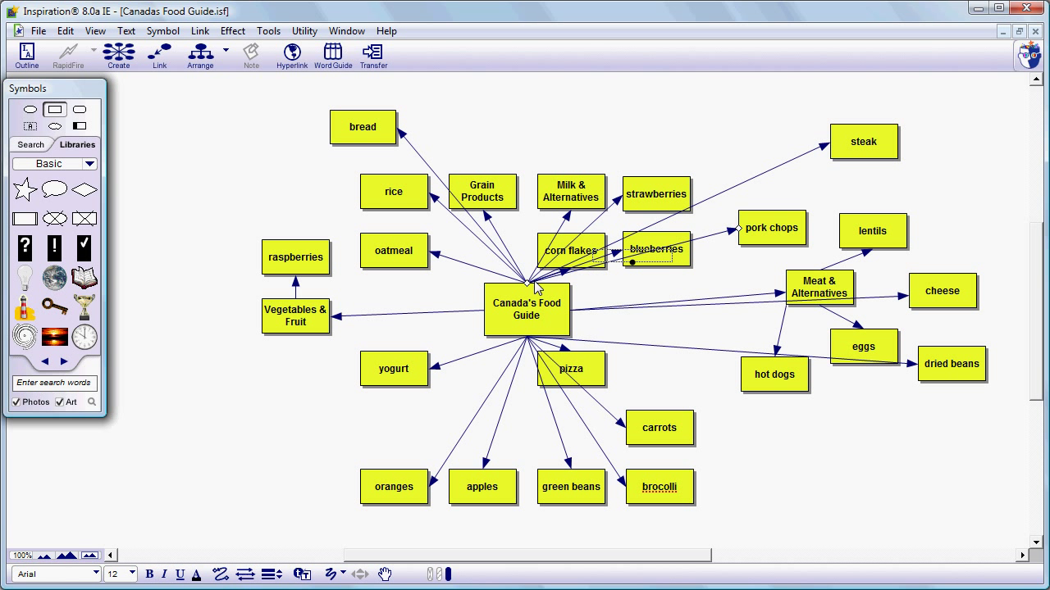
{"action": "left_click_drag", "start_coordinate": [529, 282], "coordinate": [794, 280]}
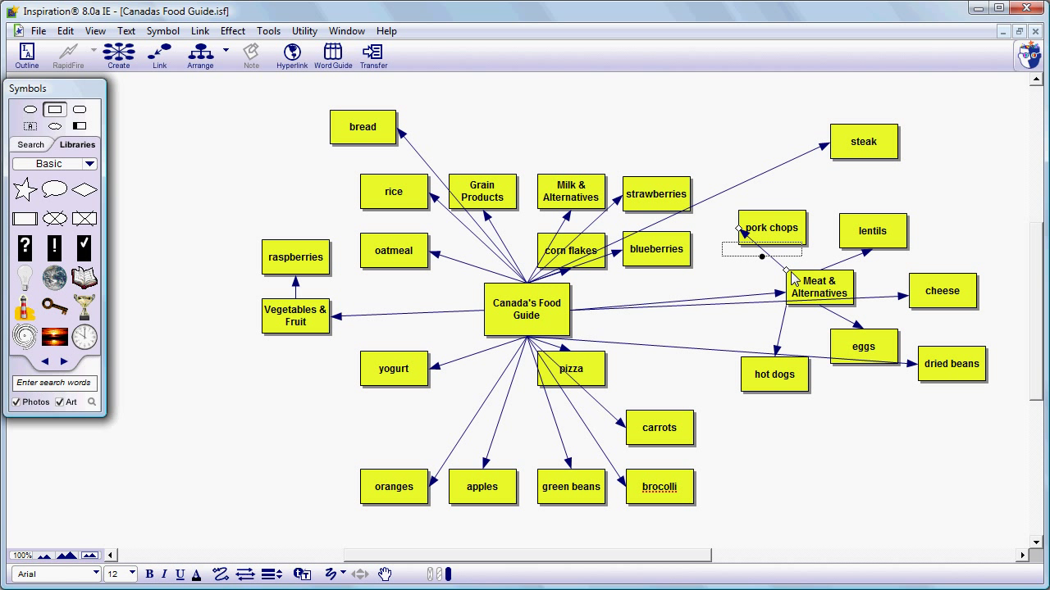
{"action": "left_click", "coordinate": [742, 230]}
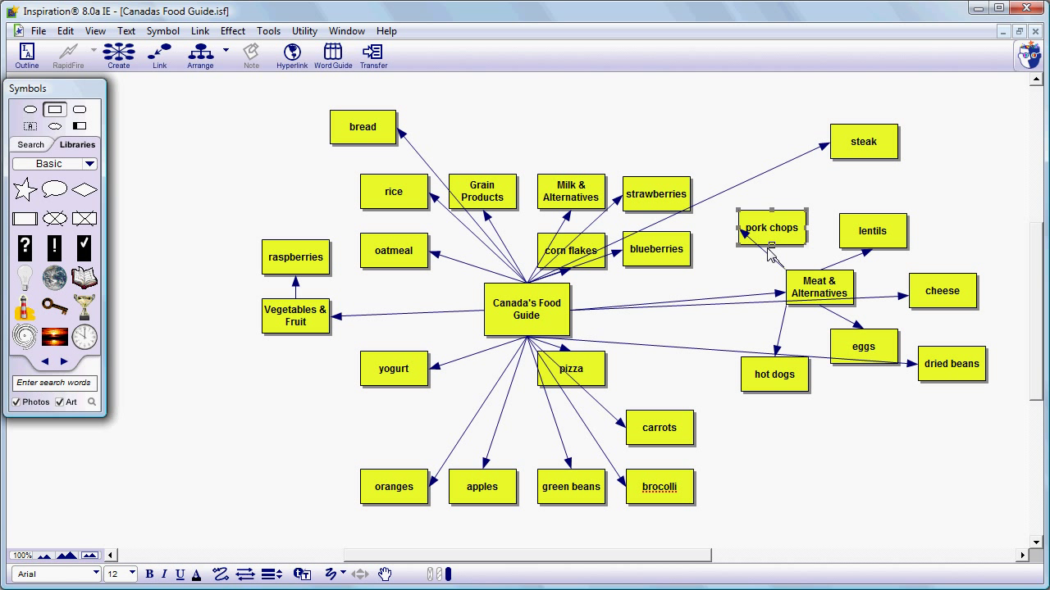
{"action": "left_click", "coordinate": [774, 256]}
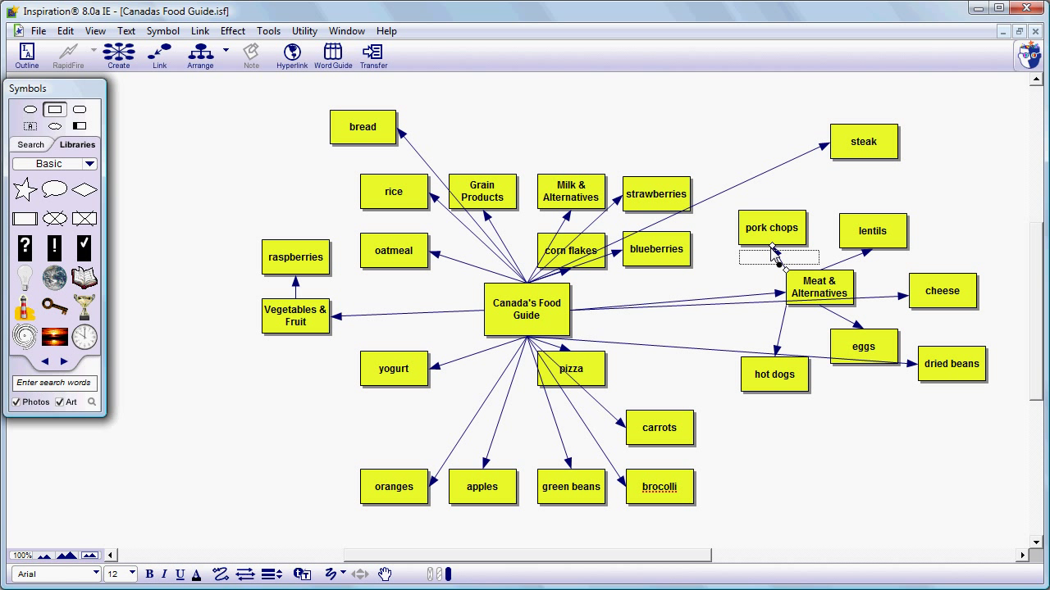
{"action": "left_click", "coordinate": [723, 273]}
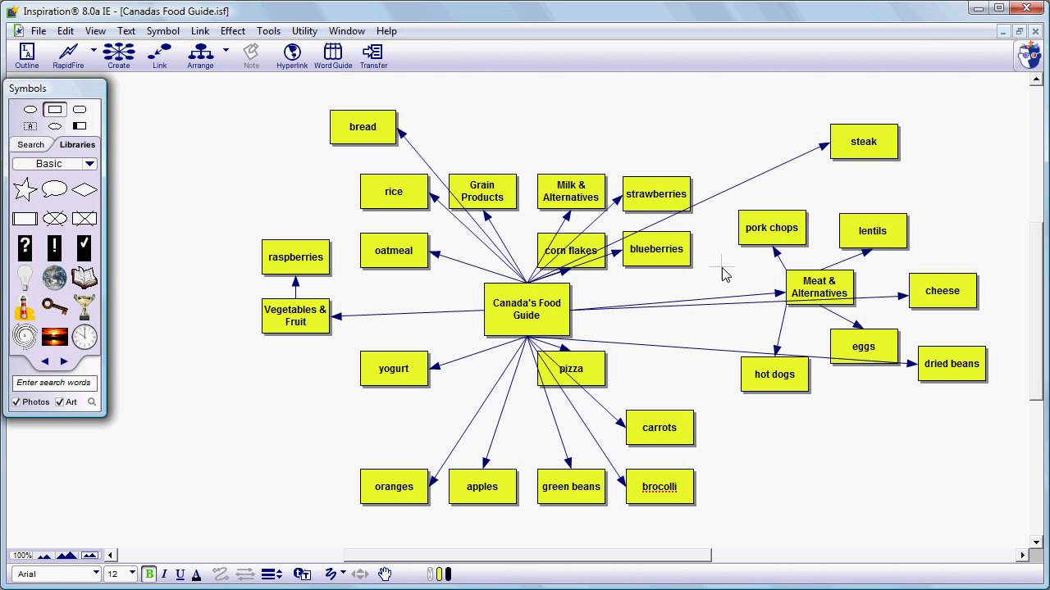
- Reattach the starts of the cheese and dried beans links from Canada's Food Guide to Meat & Alternatives
{"action": "left_click", "coordinate": [874, 299]}
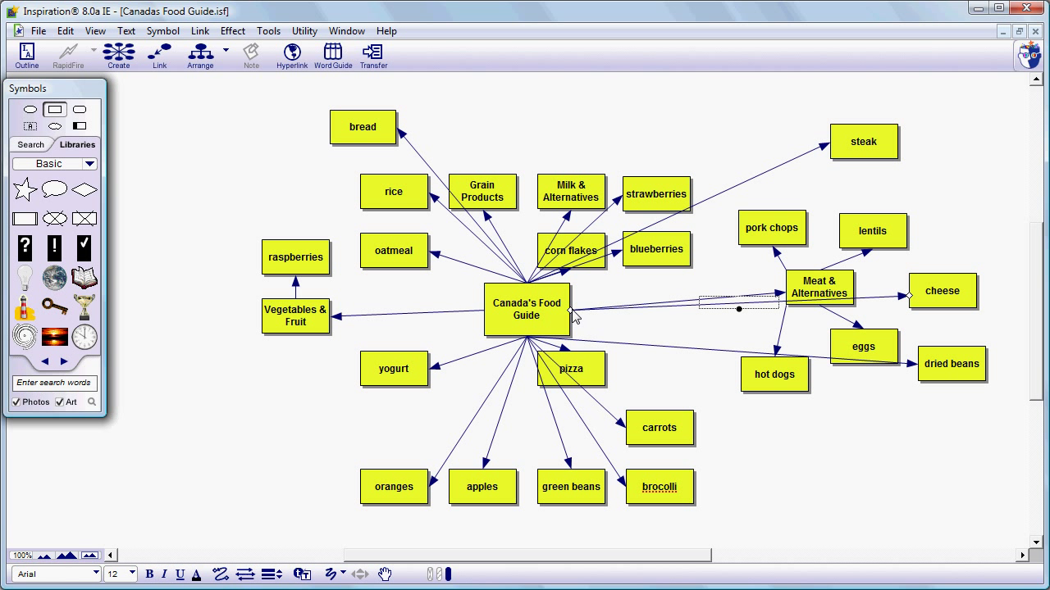
{"action": "left_click_drag", "start_coordinate": [571, 316], "coordinate": [858, 293]}
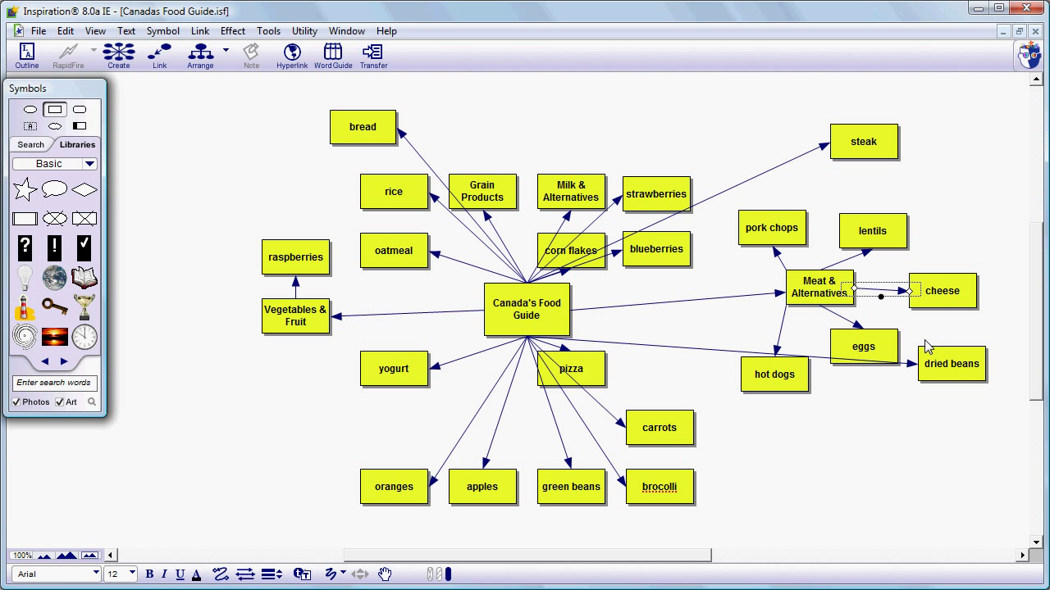
{"action": "left_click", "coordinate": [703, 357]}
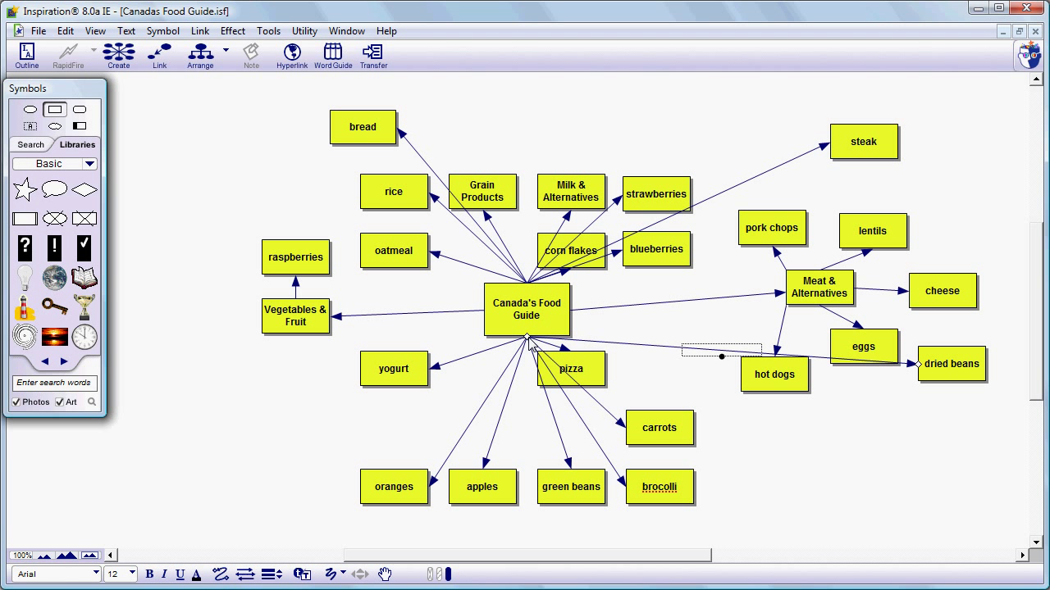
{"action": "left_click_drag", "start_coordinate": [532, 348], "coordinate": [853, 306]}
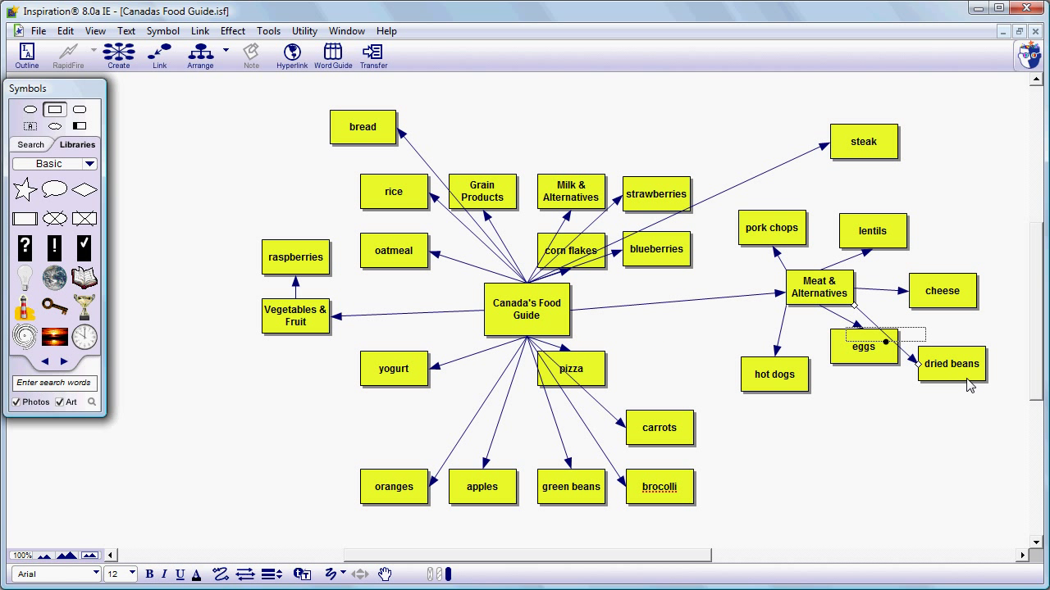
- Reposition dried beans just below cheese and move eggs down beside hot dogs so their links no longer overlap symbols
{"action": "left_click", "coordinate": [987, 358]}
{"action": "left_click_drag", "start_coordinate": [987, 358], "coordinate": [1007, 328]}
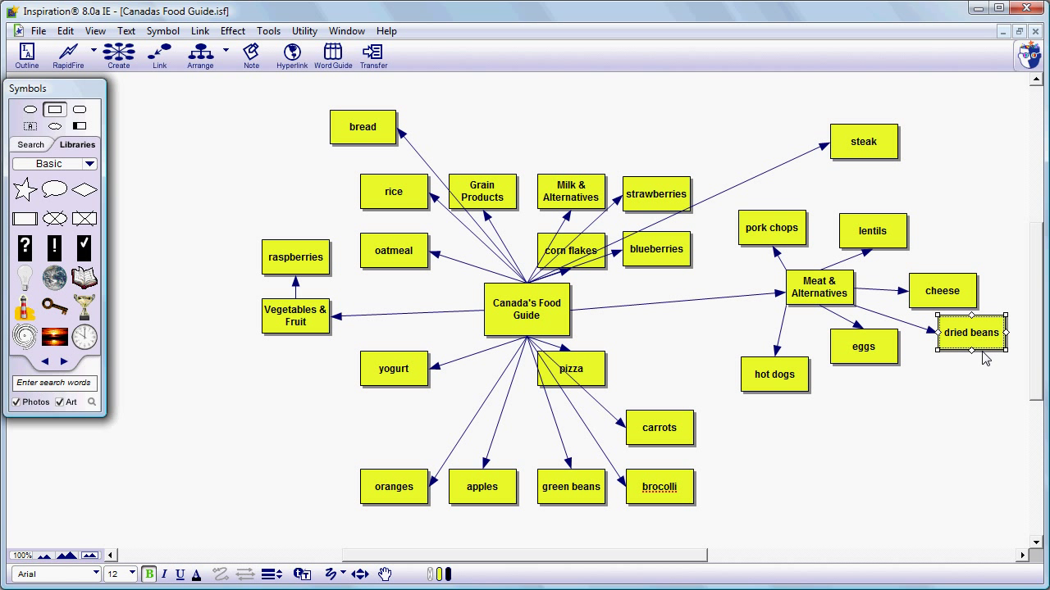
{"action": "left_click_drag", "start_coordinate": [893, 361], "coordinate": [905, 388]}
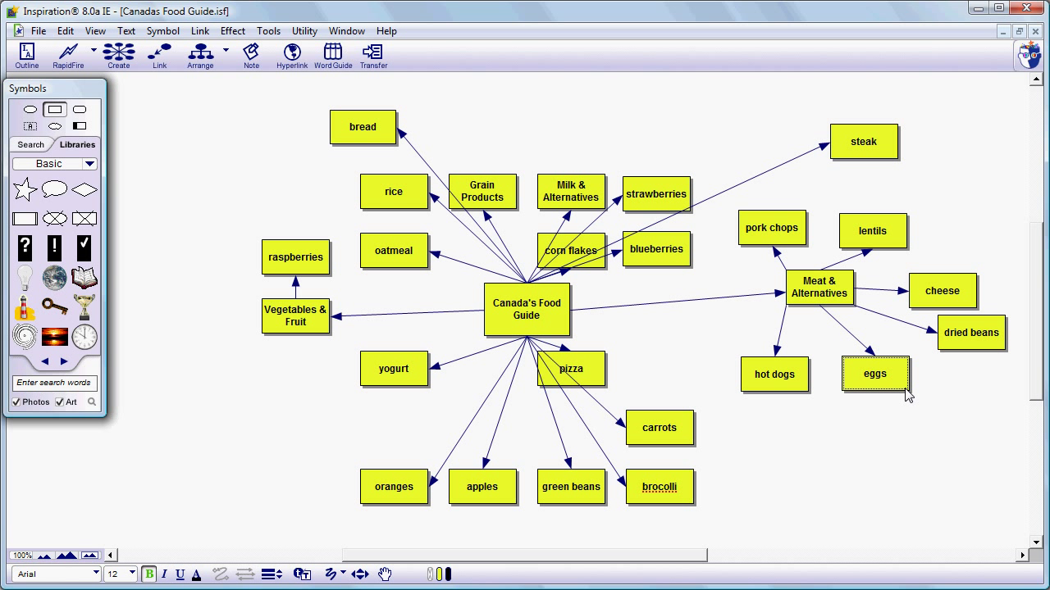
- Reattach the start of the steak link to Meat & Alternatives and move steak just above cheese
{"action": "left_click", "coordinate": [793, 162]}
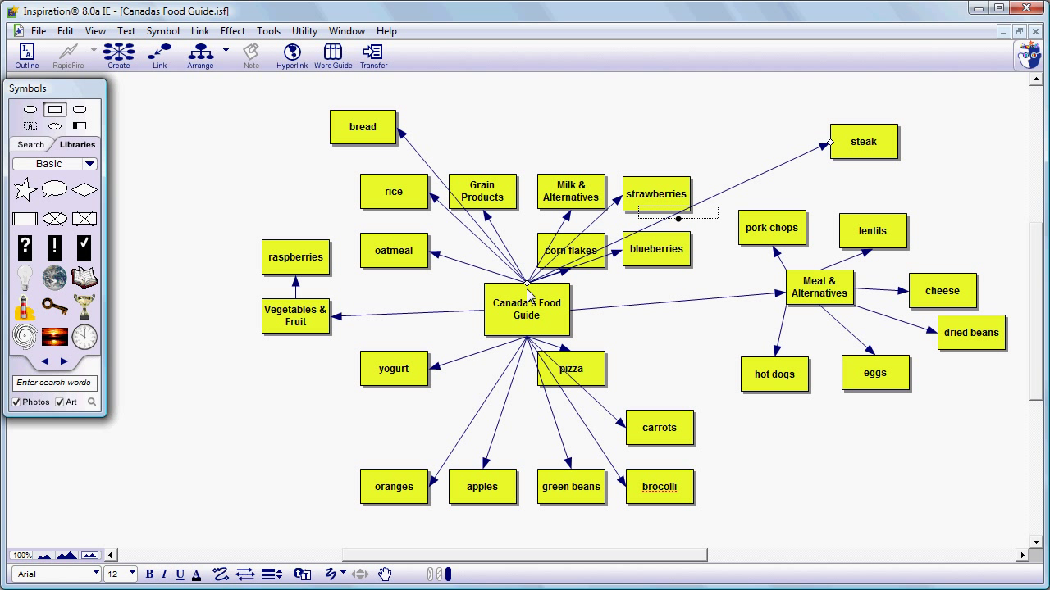
{"action": "left_click_drag", "start_coordinate": [527, 291], "coordinate": [855, 291]}
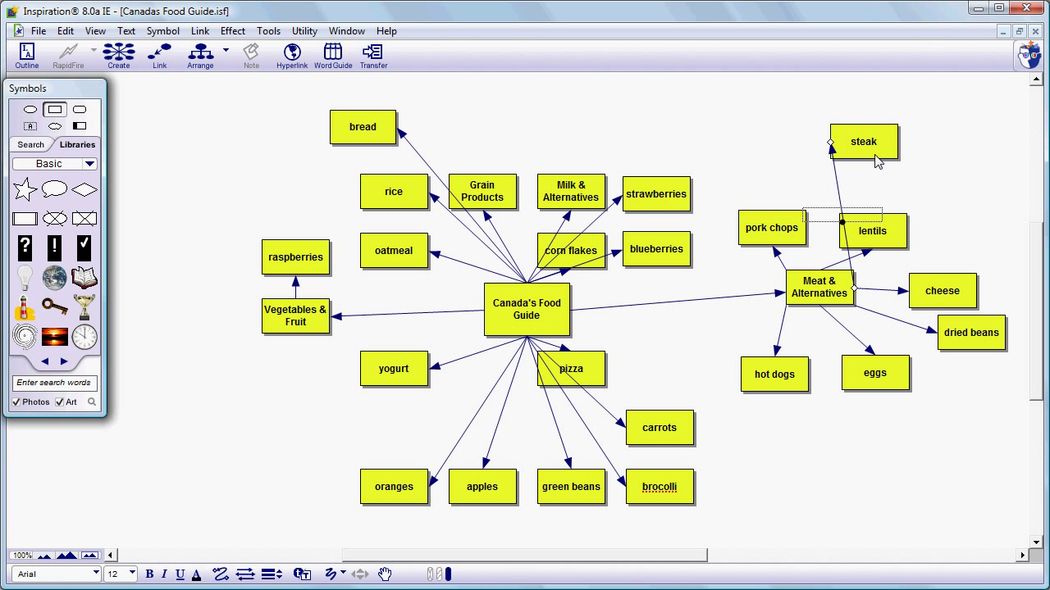
{"action": "left_click_drag", "start_coordinate": [876, 156], "coordinate": [990, 267]}
{"action": "left_click", "coordinate": [960, 412]}
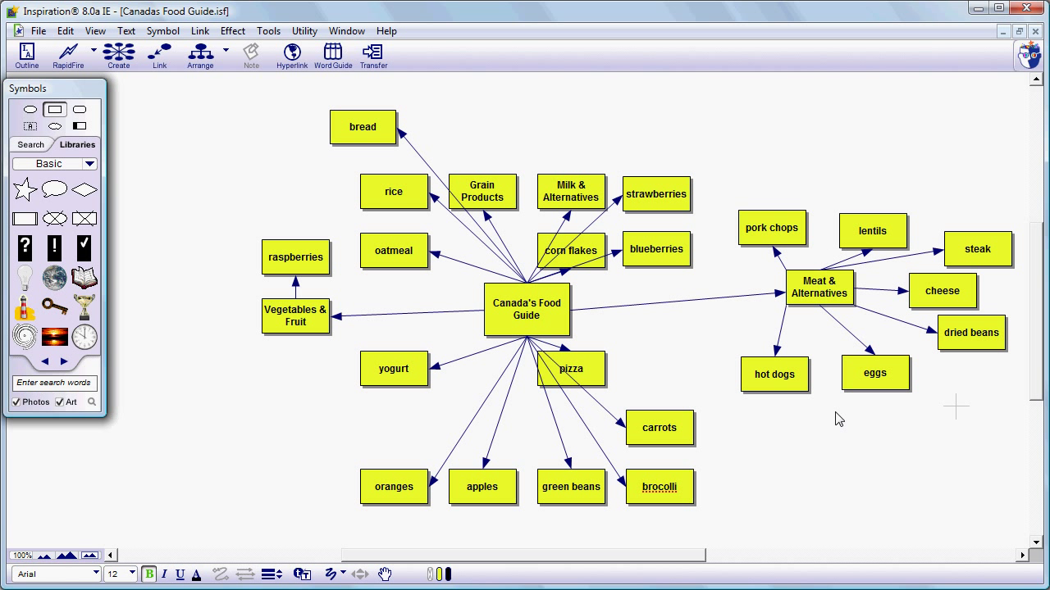
- Select Meat & Alternatives with all its food symbols and set their fill colour to red
{"action": "left_click_drag", "start_coordinate": [720, 188], "coordinate": [880, 424]}
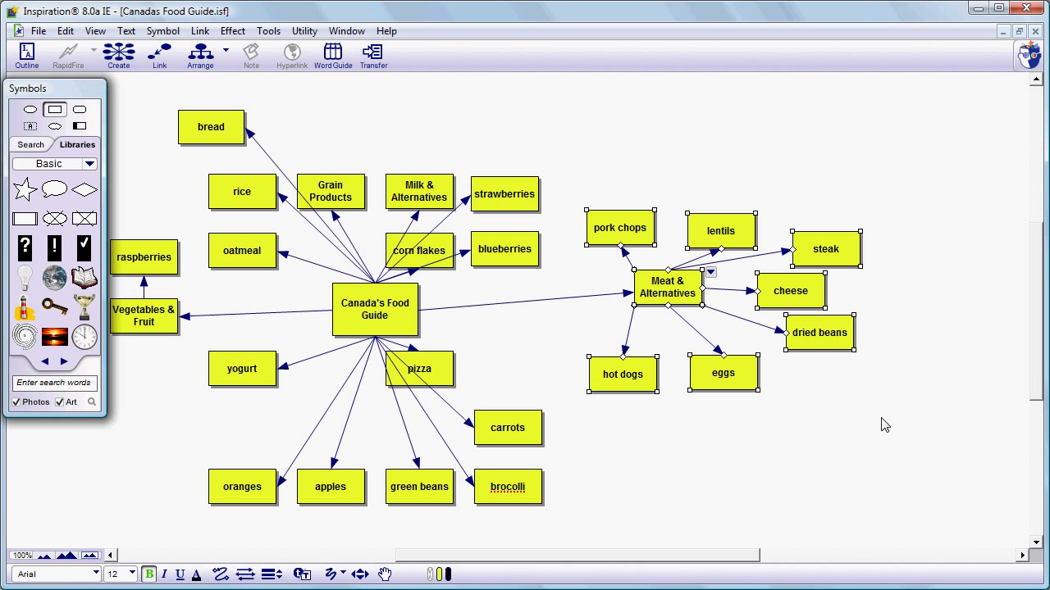
{"action": "left_click", "coordinate": [440, 575]}
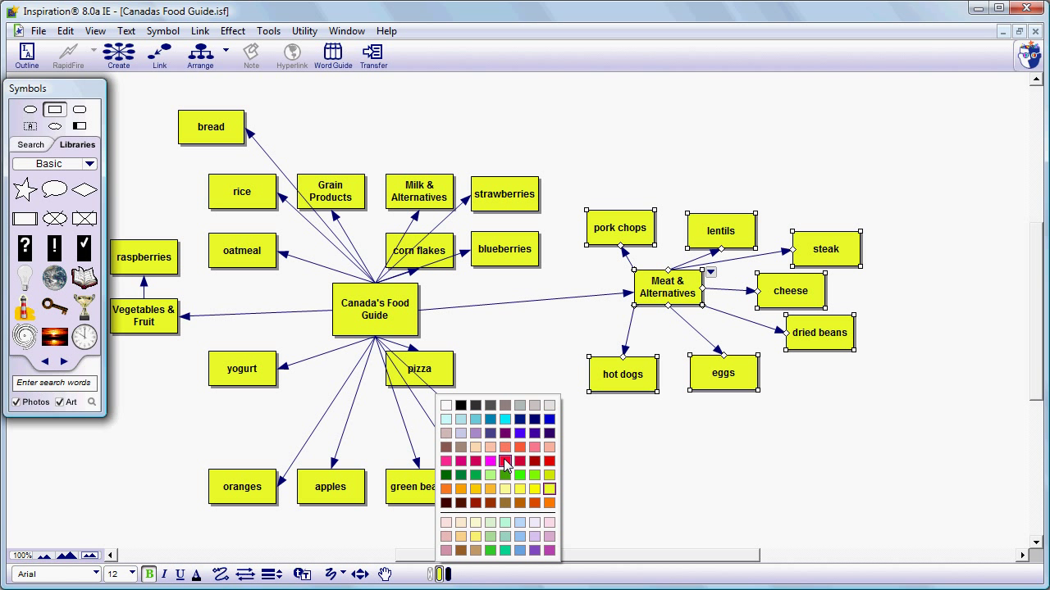
{"action": "left_click", "coordinate": [549, 462]}
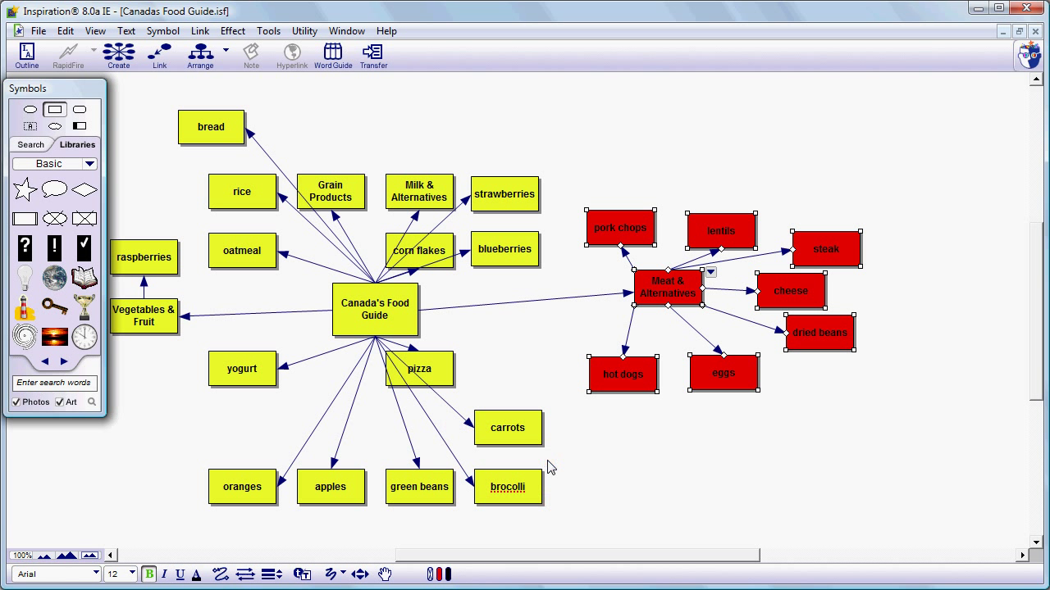
{"action": "left_click", "coordinate": [606, 468]}
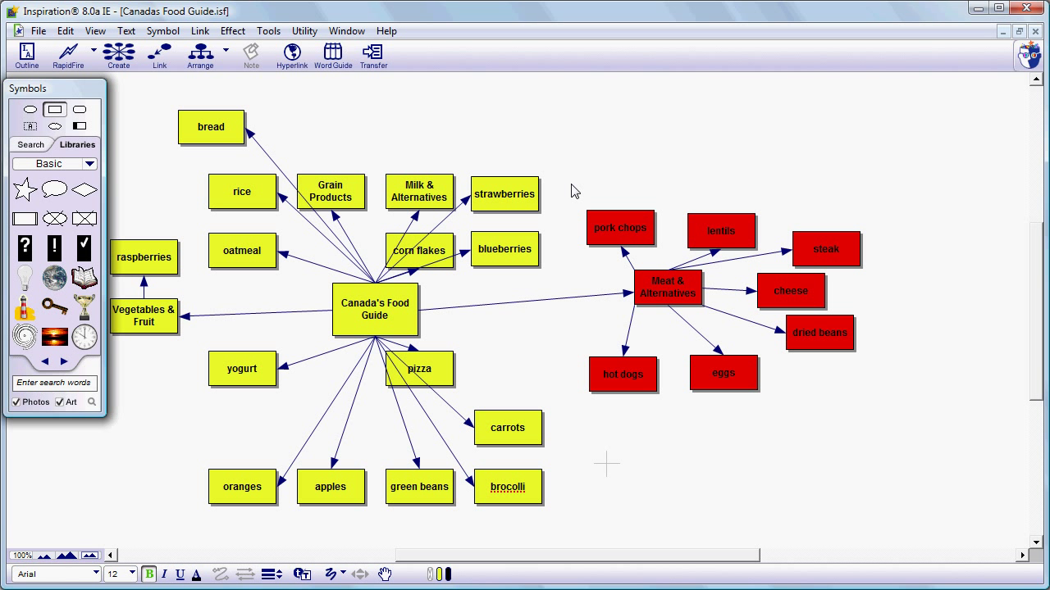
- Select Meat & Alternatives with all its food symbols and set their text to white at 14 pt
{"action": "left_click_drag", "start_coordinate": [572, 185], "coordinate": [883, 448]}
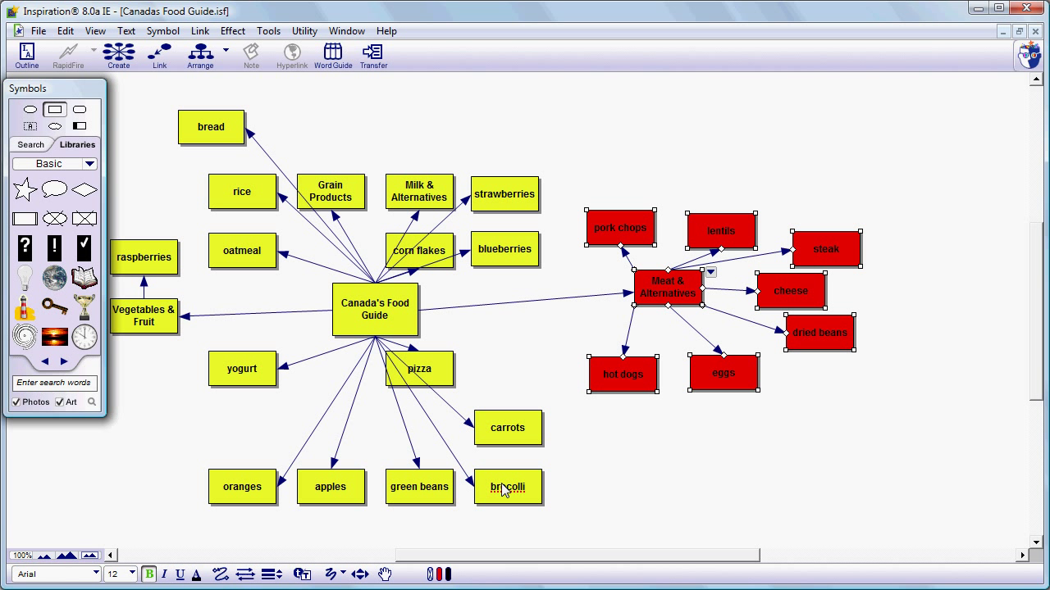
{"action": "left_click", "coordinate": [196, 574]}
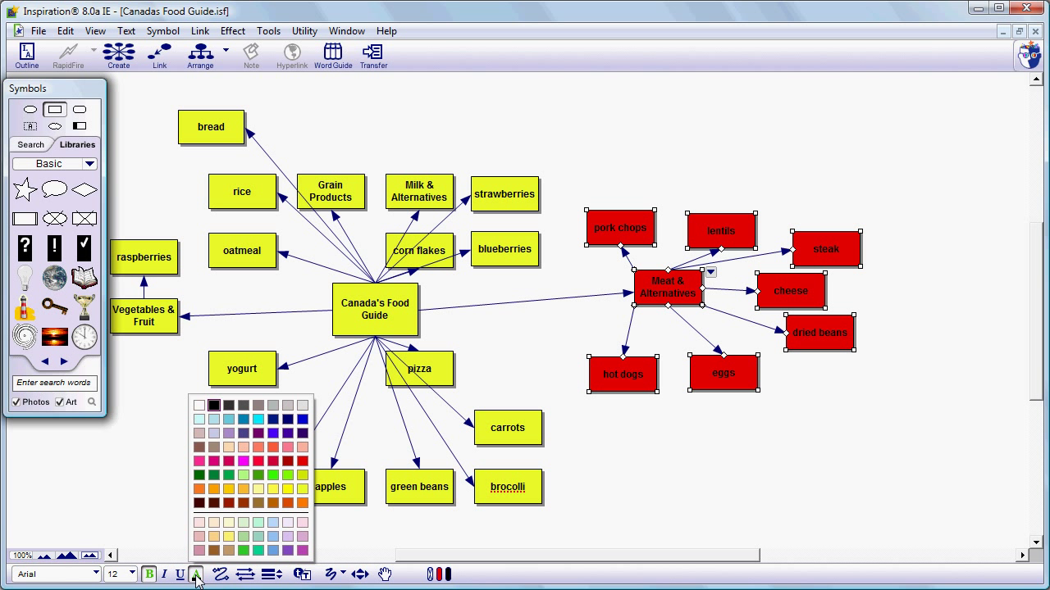
{"action": "left_click", "coordinate": [199, 406]}
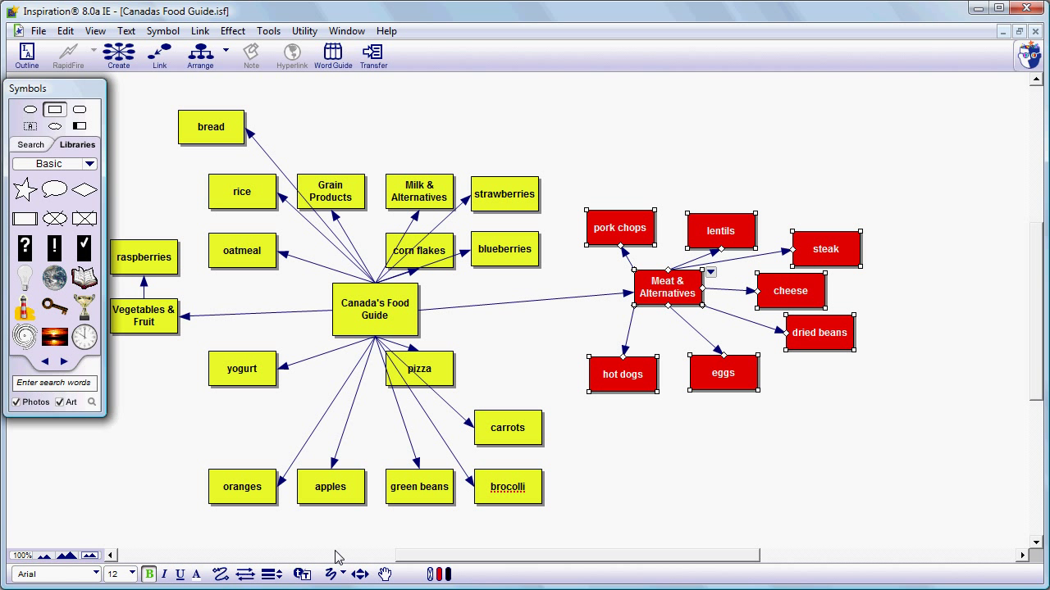
{"action": "left_click", "coordinate": [132, 575]}
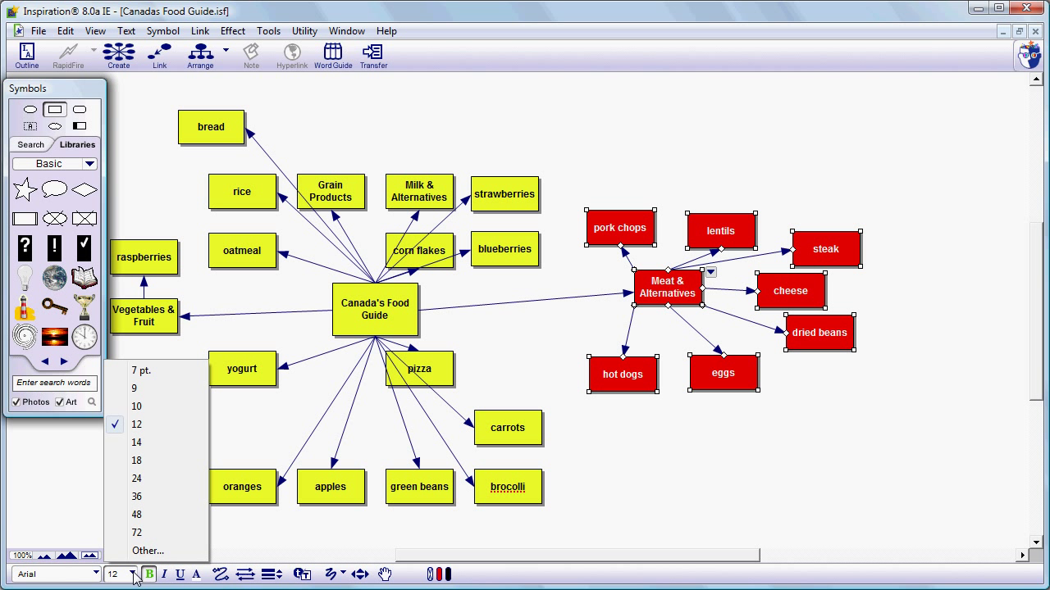
{"action": "left_click", "coordinate": [136, 443]}
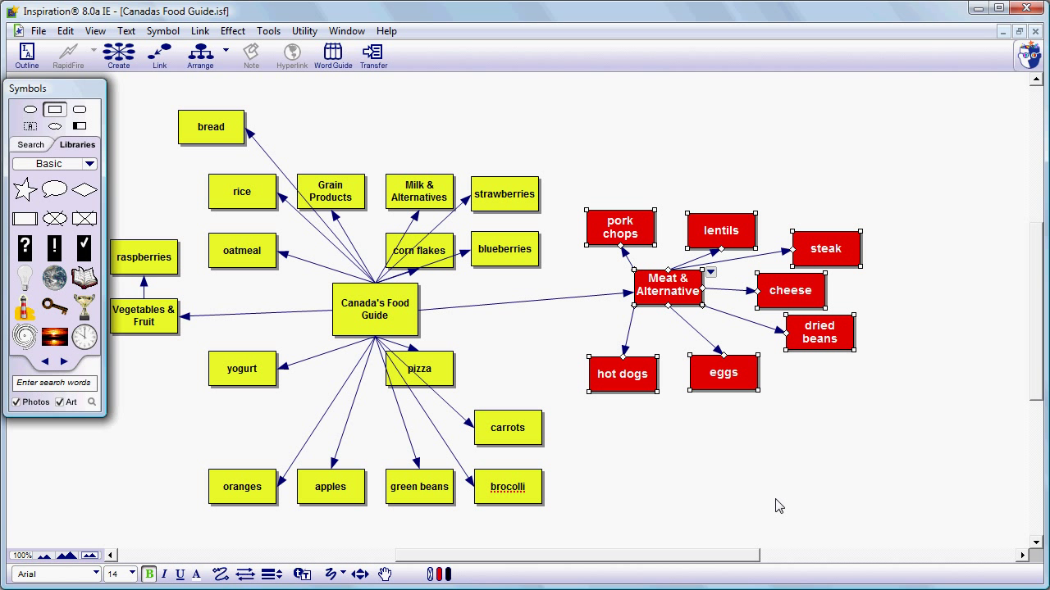
{"action": "left_click", "coordinate": [802, 482]}
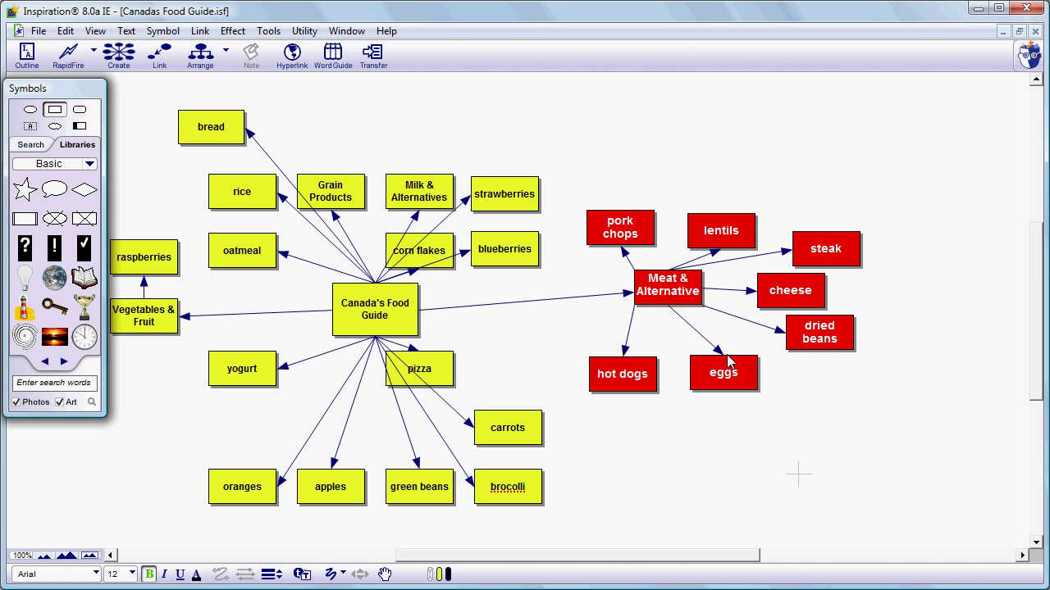
- Enlarge the Meat & Alternatives symbol slightly so its whole label fits inside
{"action": "left_click", "coordinate": [685, 298]}
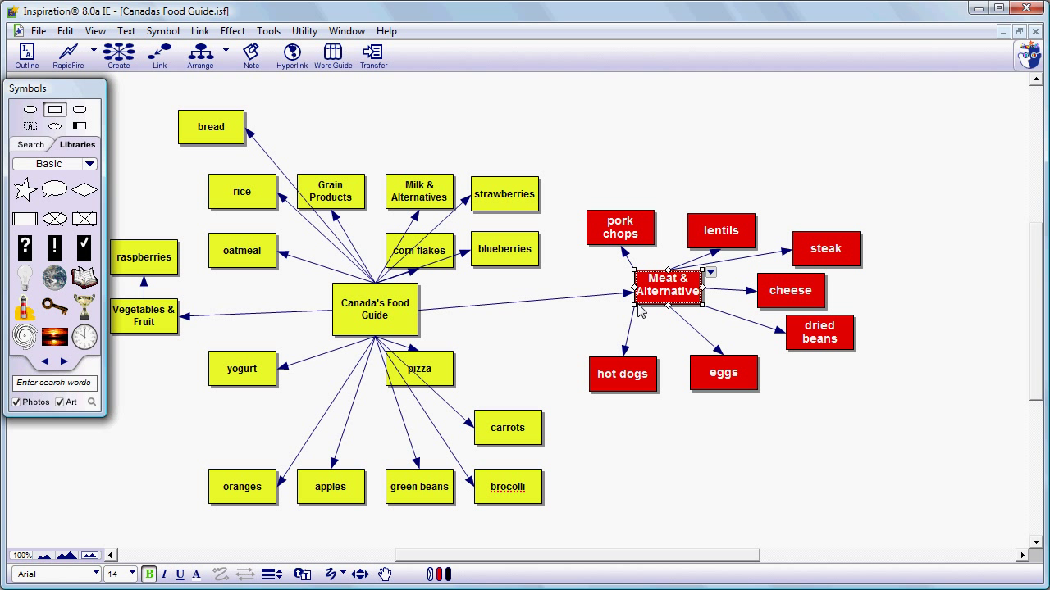
{"action": "left_click_drag", "start_coordinate": [634, 305], "coordinate": [621, 310]}
{"action": "left_click", "coordinate": [787, 427]}
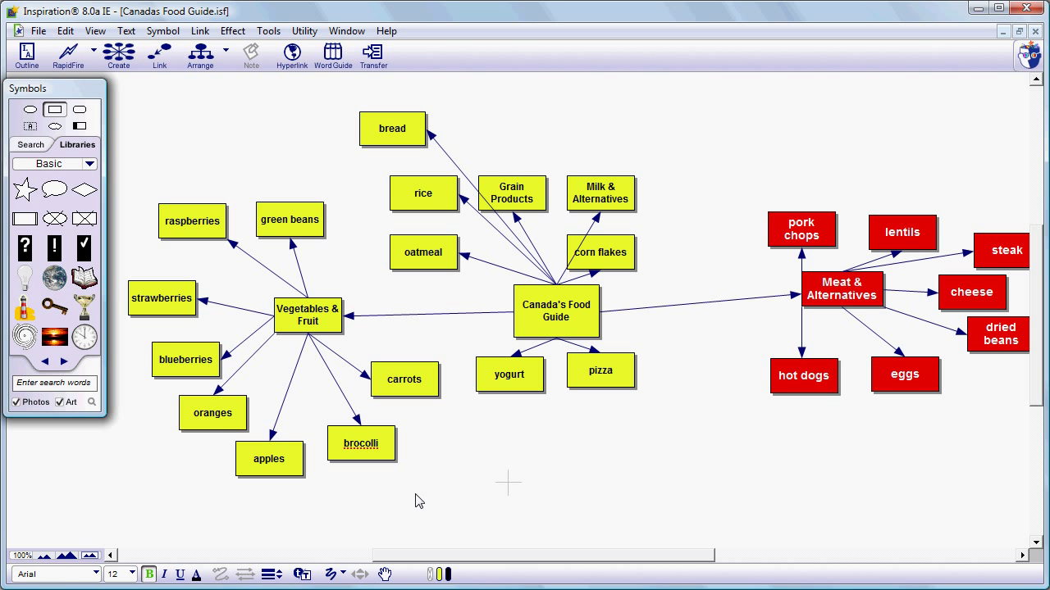
- Fill the Vegetables & Fruit symbol with pink and change its shape to a rounded rectangle
{"action": "left_click", "coordinate": [334, 333]}
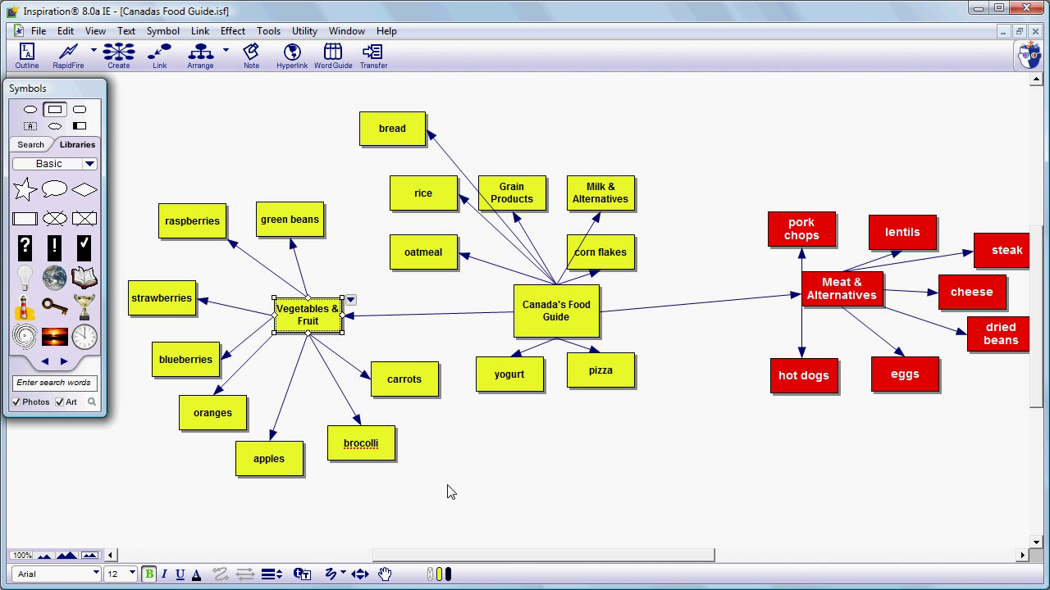
{"action": "left_click", "coordinate": [440, 574]}
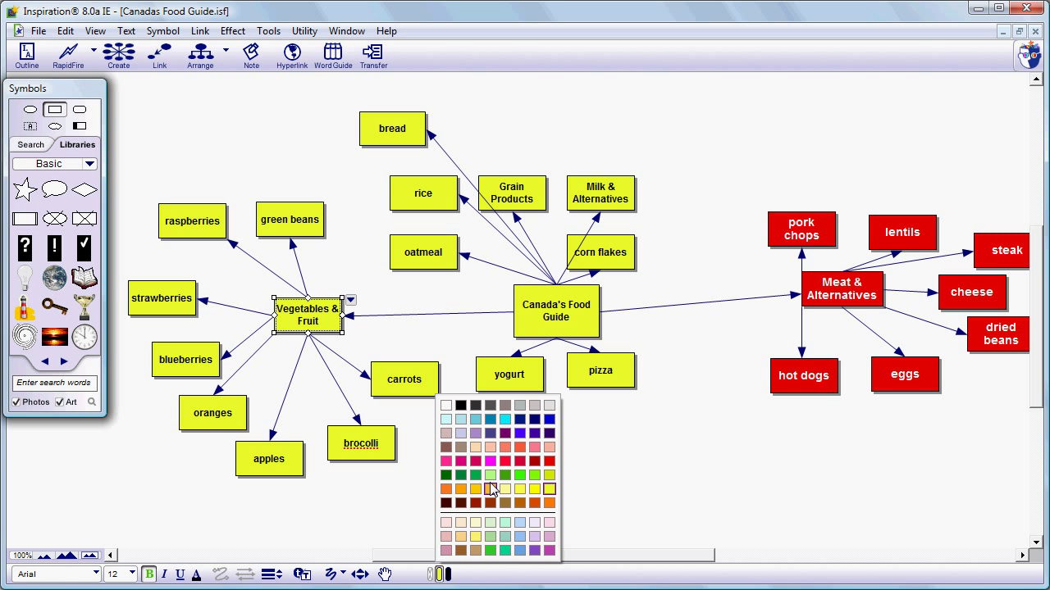
{"action": "left_click", "coordinate": [446, 461]}
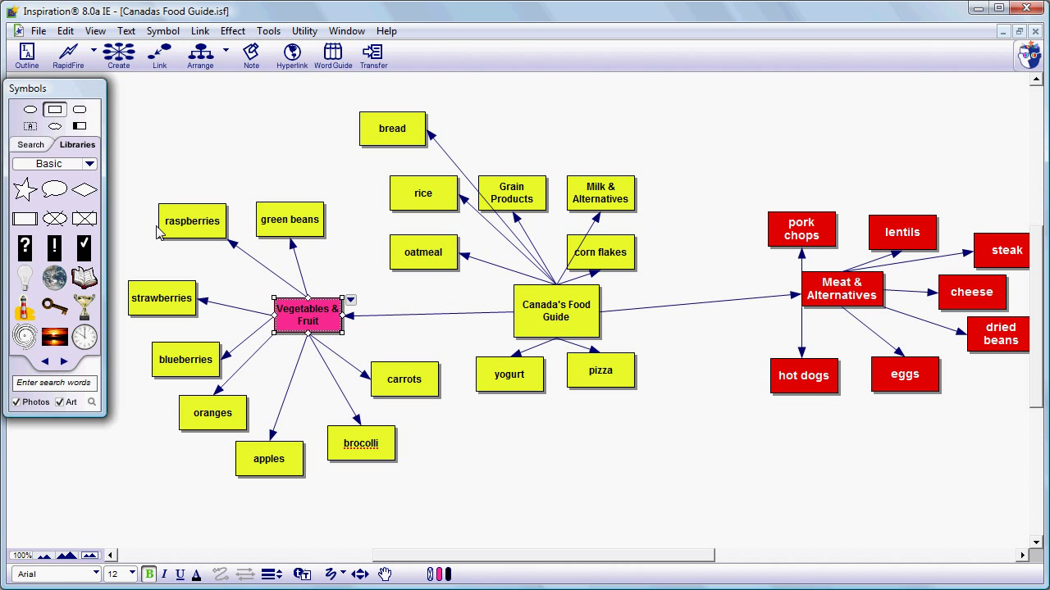
{"action": "left_click", "coordinate": [82, 117]}
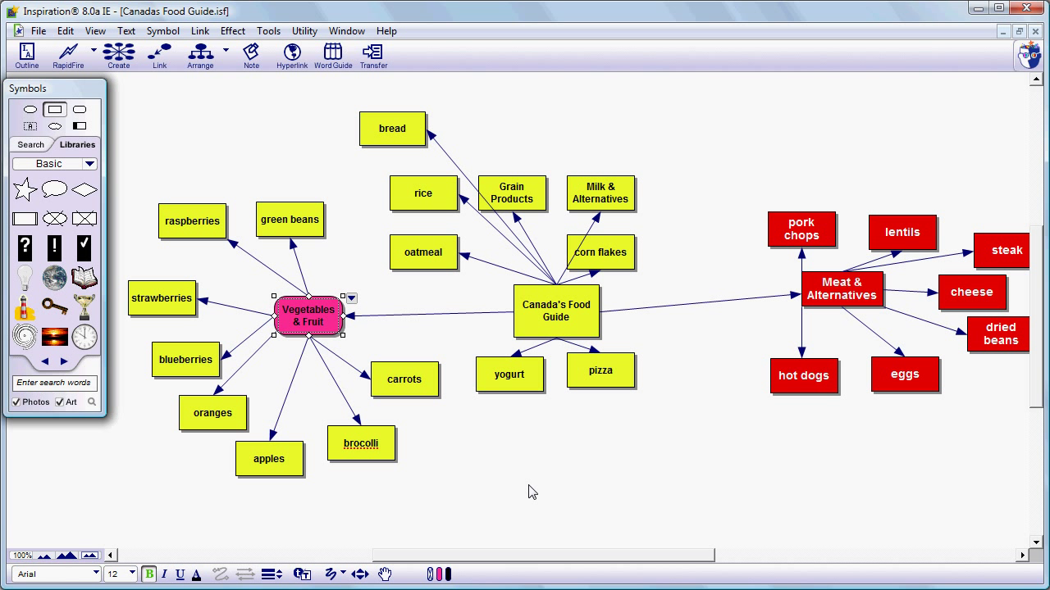
- Set the Vegetables & Fruit symbol's style as the default and apply that default to all its linked food symbols
{"action": "left_click", "coordinate": [302, 574]}
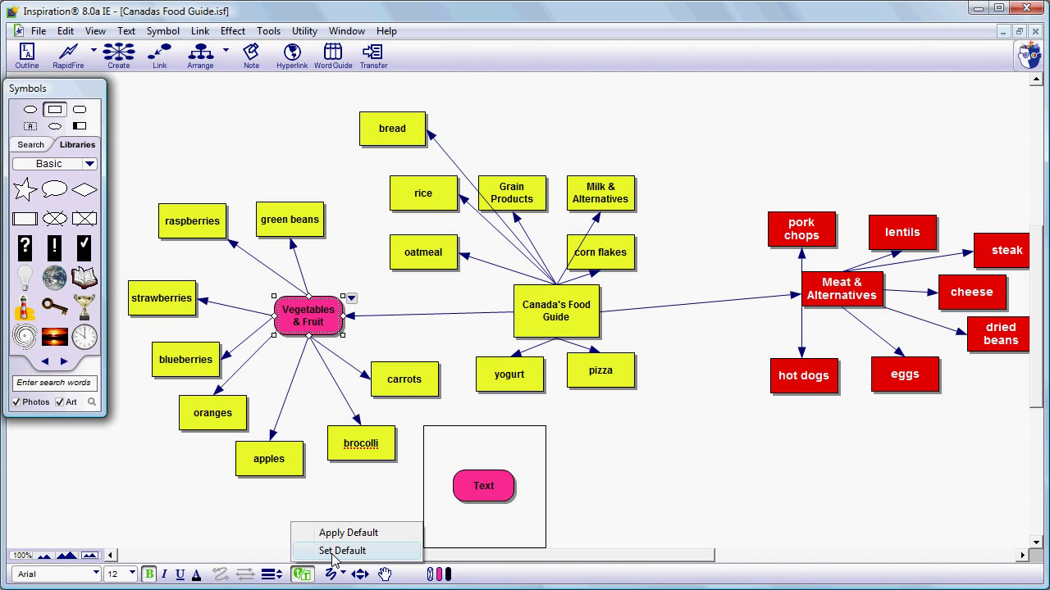
{"action": "left_click", "coordinate": [334, 552]}
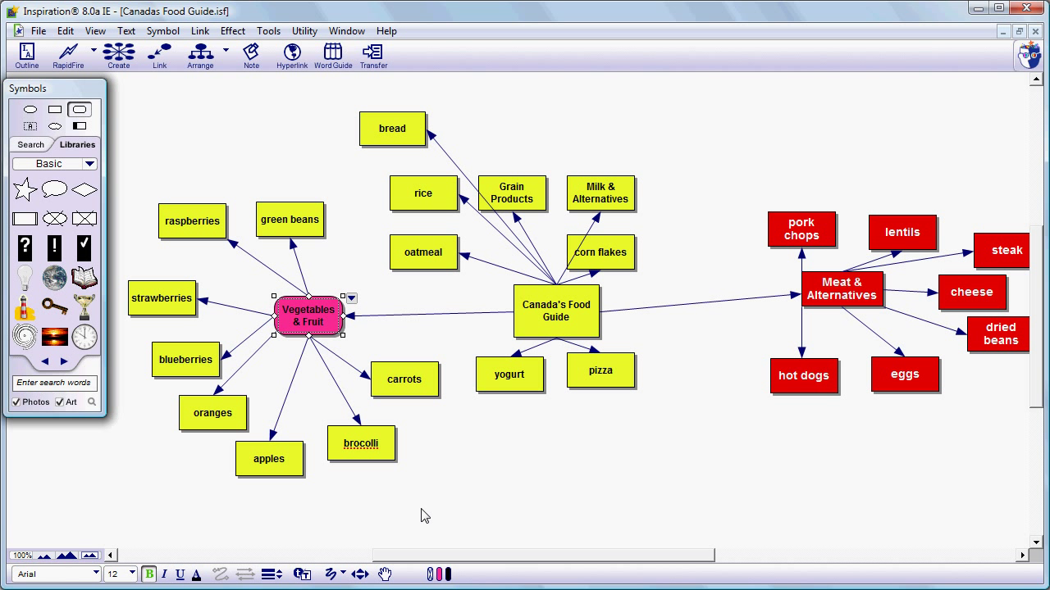
{"action": "left_click_drag", "start_coordinate": [419, 511], "coordinate": [137, 191]}
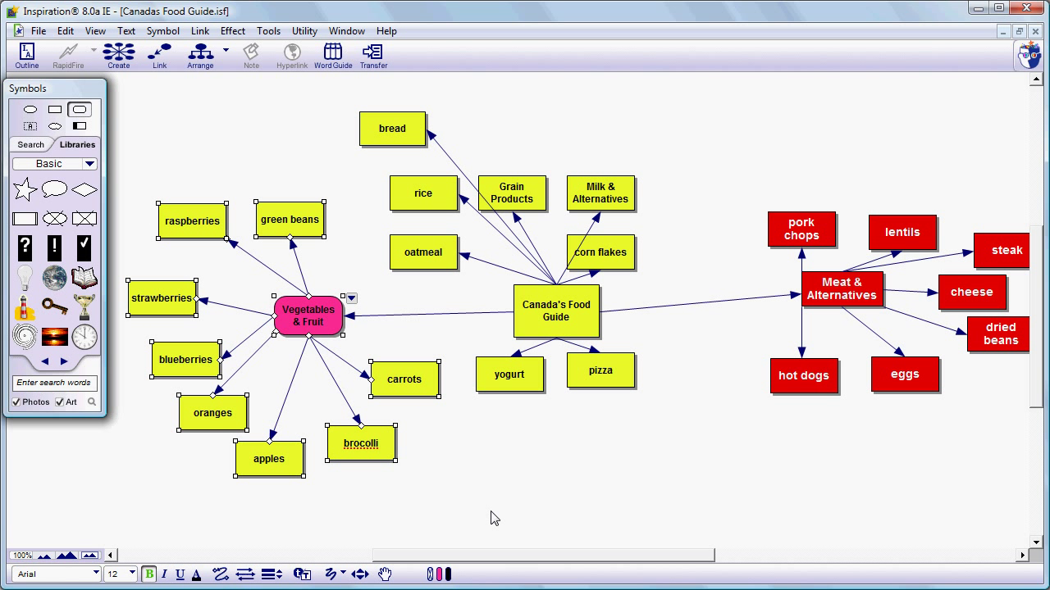
{"action": "left_click", "coordinate": [437, 261], "text": "shift"}
{"action": "left_click", "coordinate": [436, 257], "text": "shift"}
{"action": "left_click", "coordinate": [310, 576]}
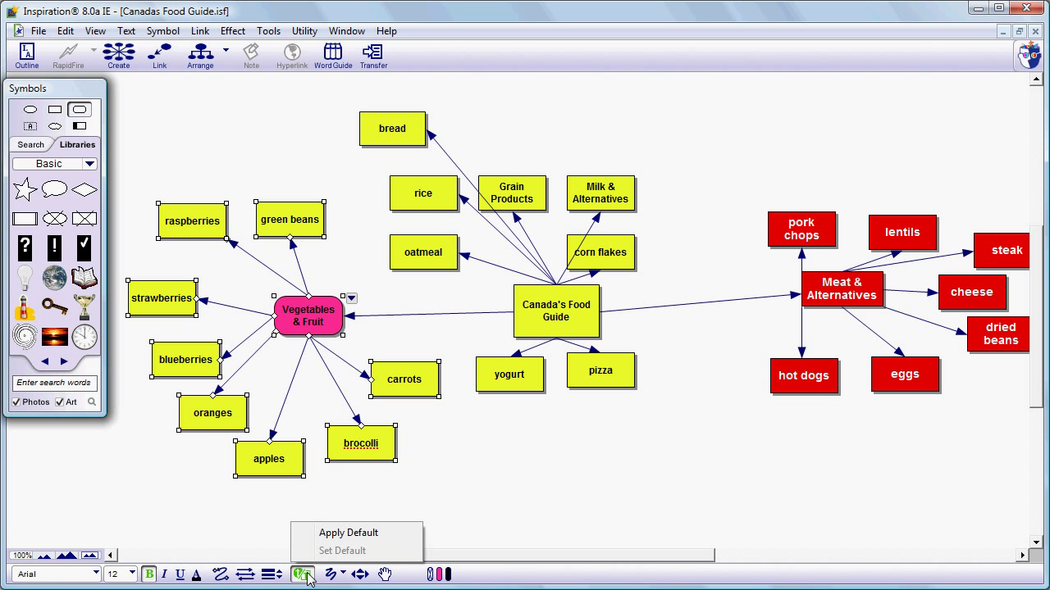
{"action": "left_click", "coordinate": [331, 535]}
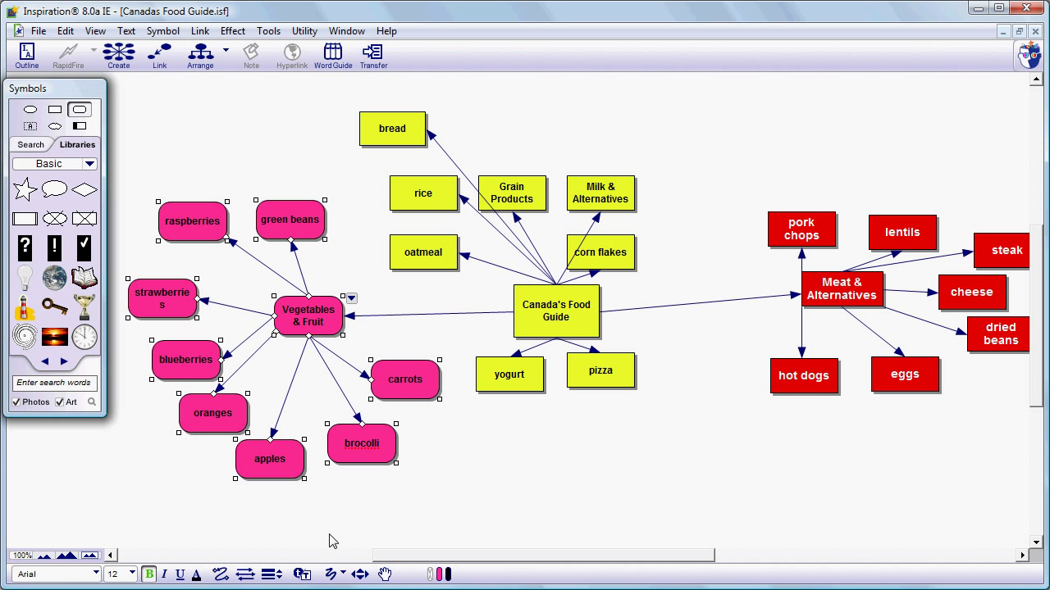
{"action": "left_click", "coordinate": [506, 452]}
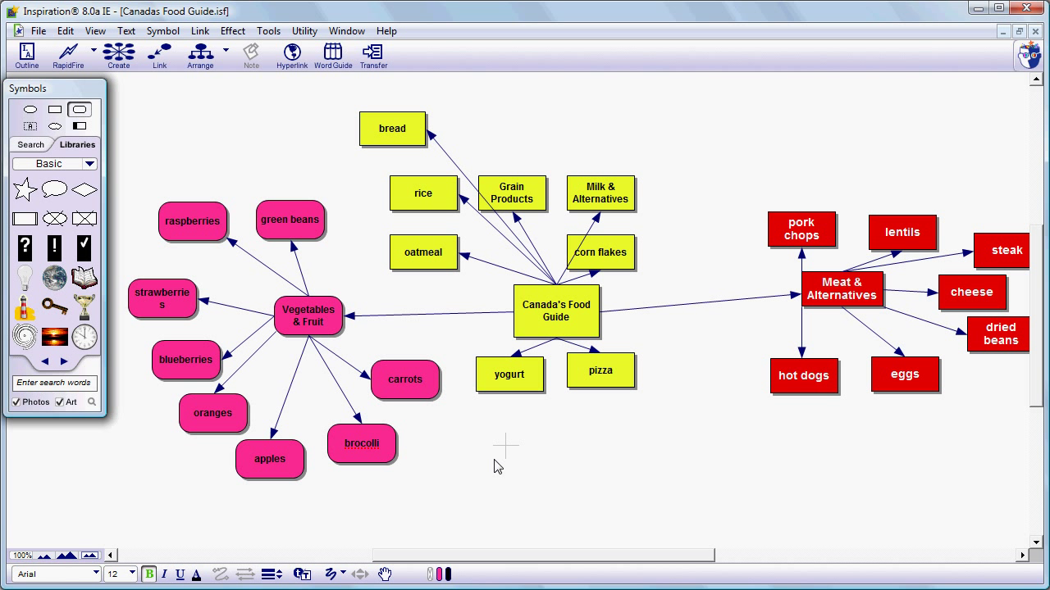
- Select the Vegetables & Fruit group without rice and oatmeal and move it down, closer to Canada's Food Guide
{"action": "left_click_drag", "start_coordinate": [440, 491], "coordinate": [131, 182]}
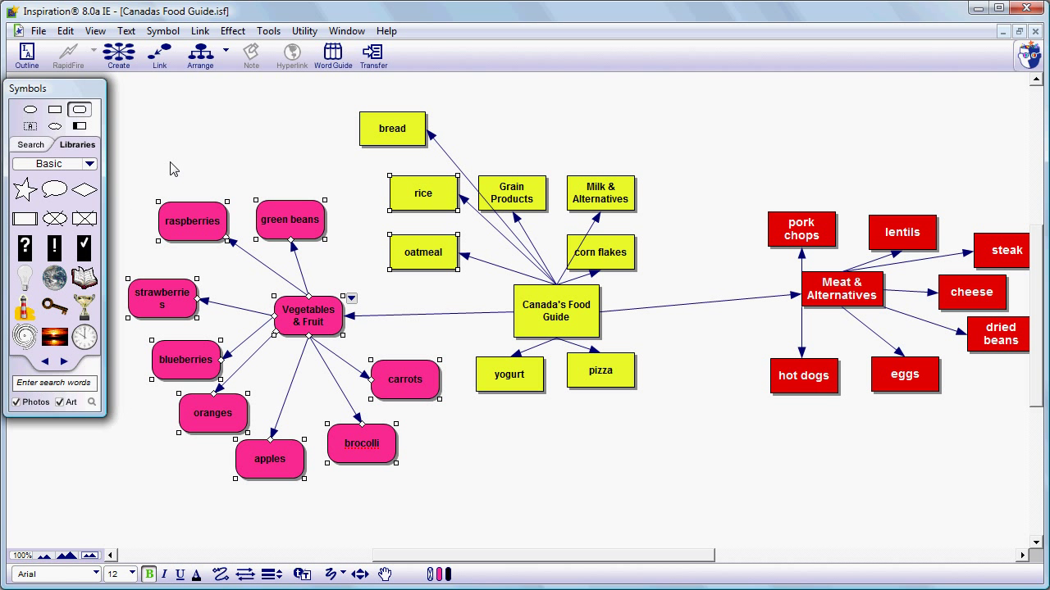
{"action": "mouse_move", "coordinate": [275, 234]}
{"action": "left_mouse_down"}
{"action": "mouse_move", "coordinate": [301, 293]}
{"action": "mouse_move", "coordinate": [267, 236]}
{"action": "left_mouse_up"}
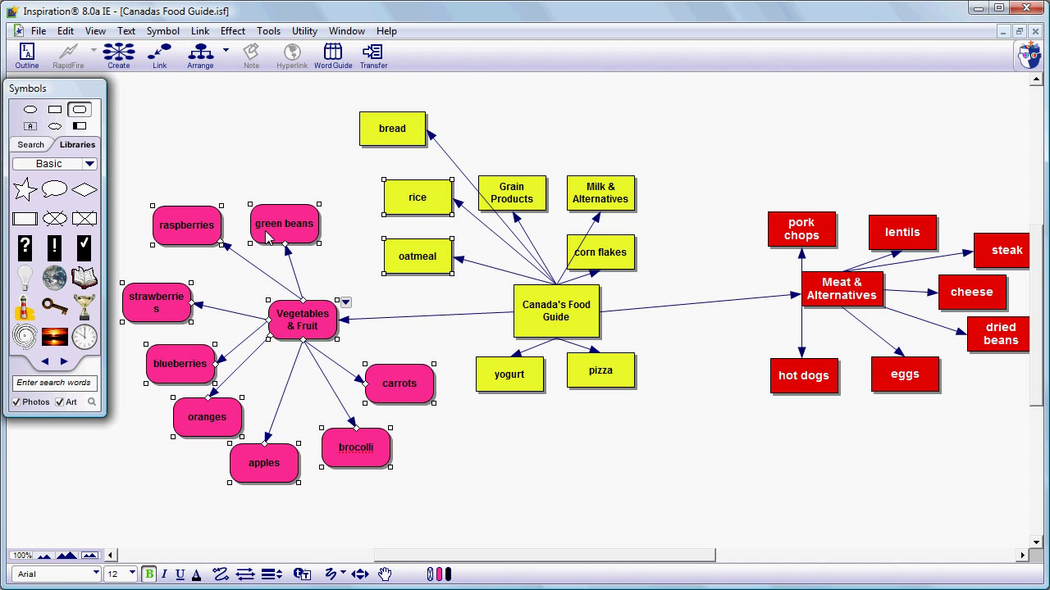
{"action": "left_click", "coordinate": [434, 199], "text": "shift"}
{"action": "left_click", "coordinate": [437, 262], "text": "shift"}
{"action": "left_click_drag", "start_coordinate": [324, 283], "coordinate": [357, 281]}
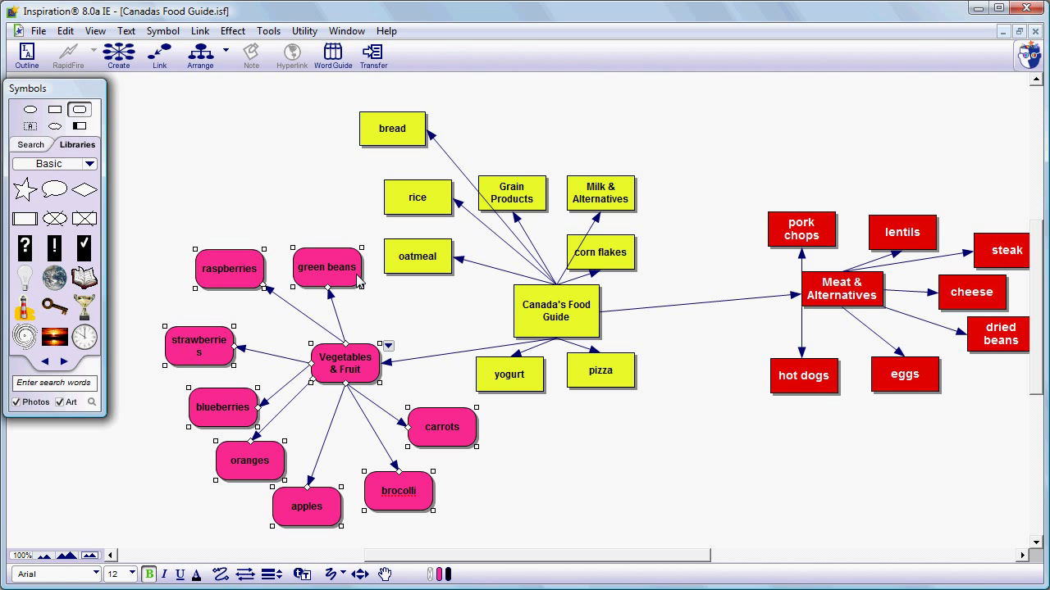
{"action": "left_click", "coordinate": [525, 447]}
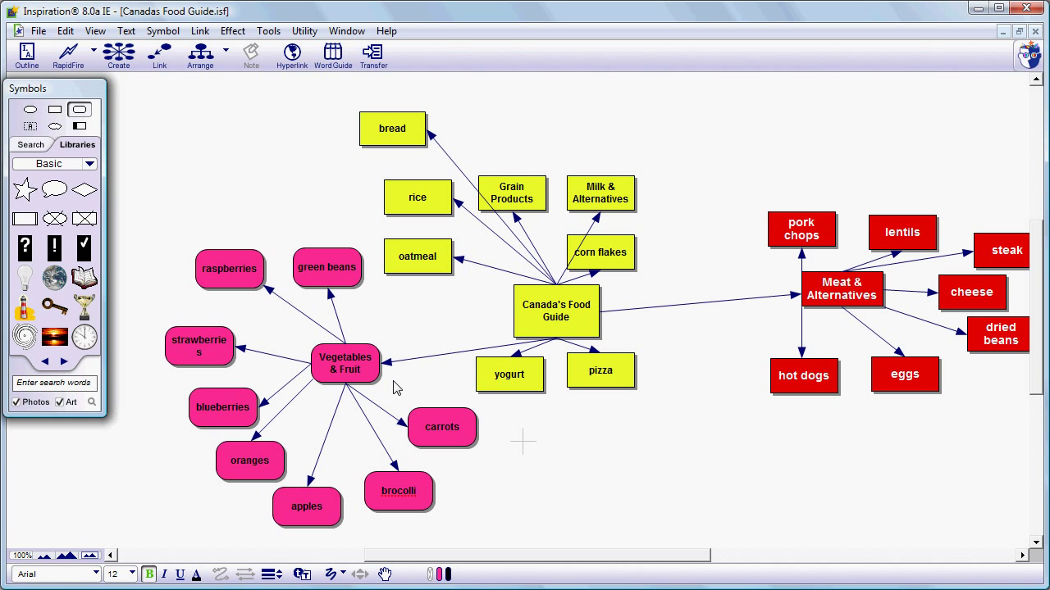
- Create a new linked symbol labelled "peas" from Vegetables & Fruit and move it slightly away from green beans
{"action": "left_click", "coordinate": [354, 361]}
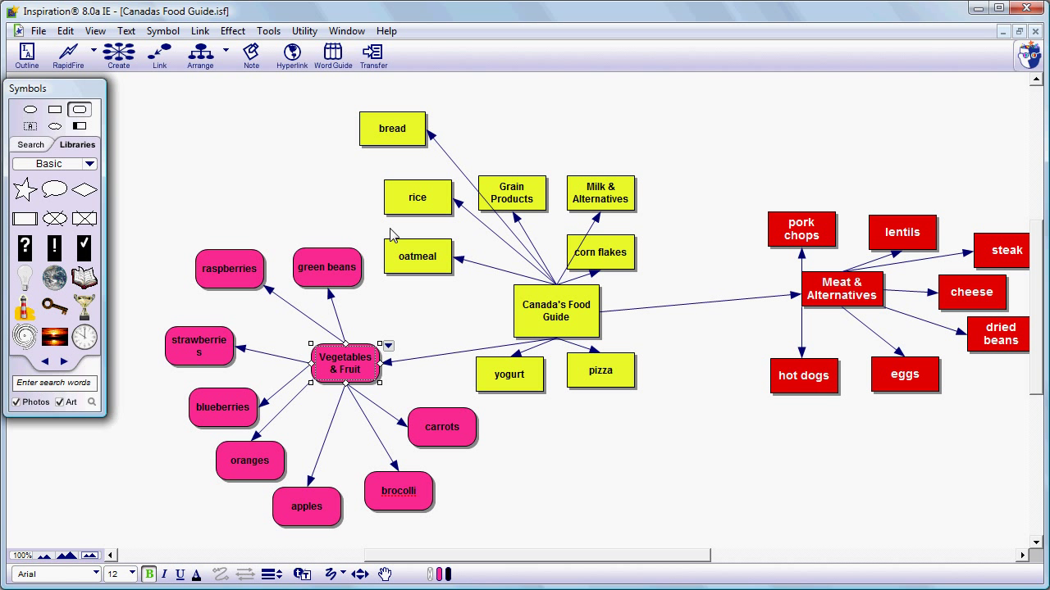
{"action": "left_click", "coordinate": [131, 55]}
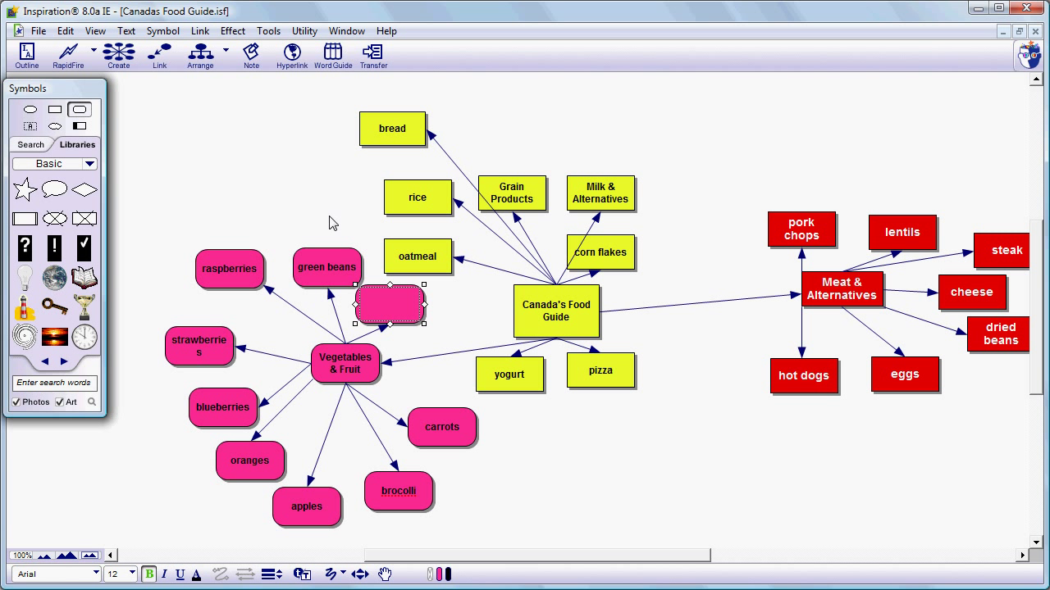
{"action": "left_click", "coordinate": [382, 306]}
{"action": "type", "text": "peas"}
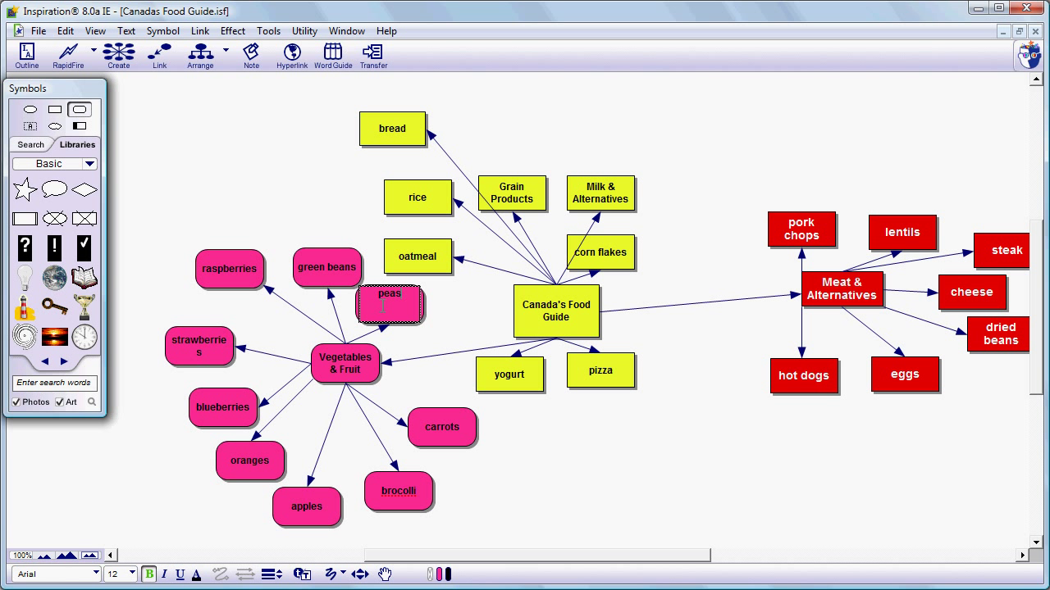
{"action": "key", "text": "Escape"}
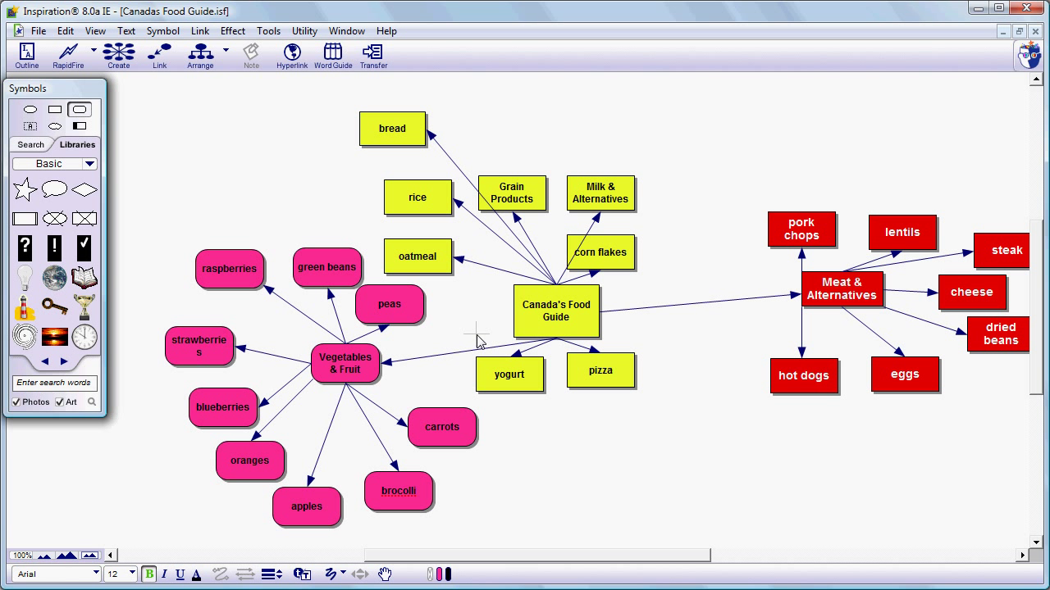
{"action": "left_click_drag", "start_coordinate": [414, 325], "coordinate": [429, 332]}
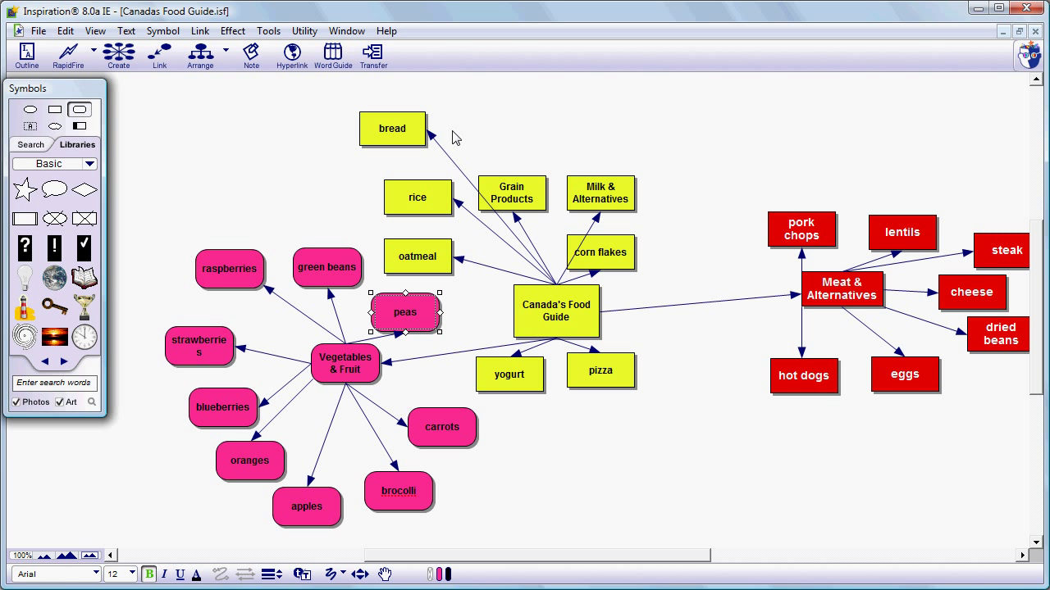
- Delete the link from Canada's Food Guide to bread and redraw it directly between the two symbols
{"action": "left_click", "coordinate": [448, 161]}
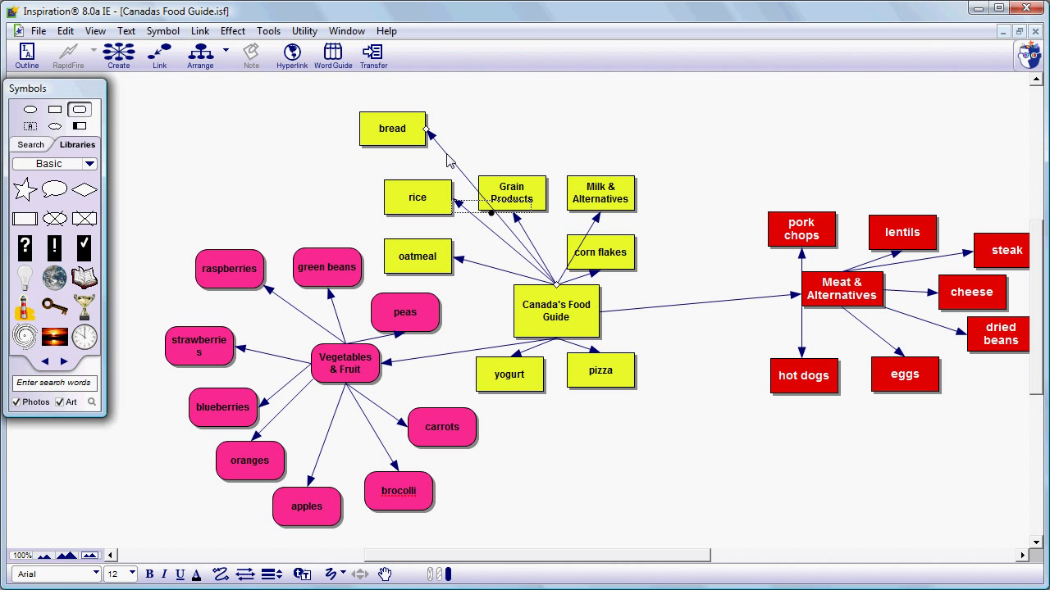
{"action": "key", "text": "Delete"}
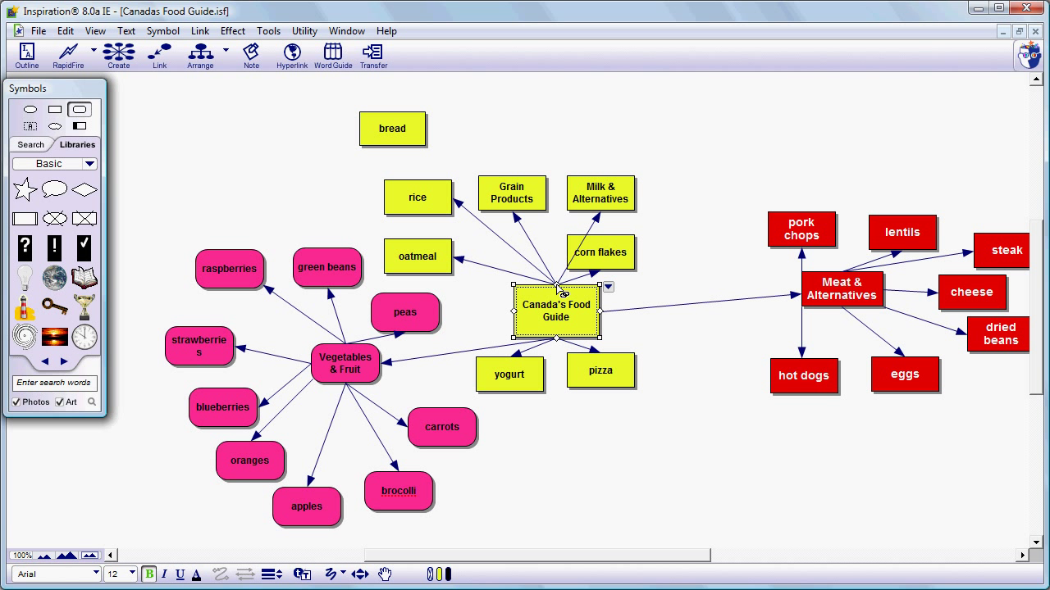
{"action": "left_click_drag", "start_coordinate": [561, 292], "coordinate": [428, 137]}
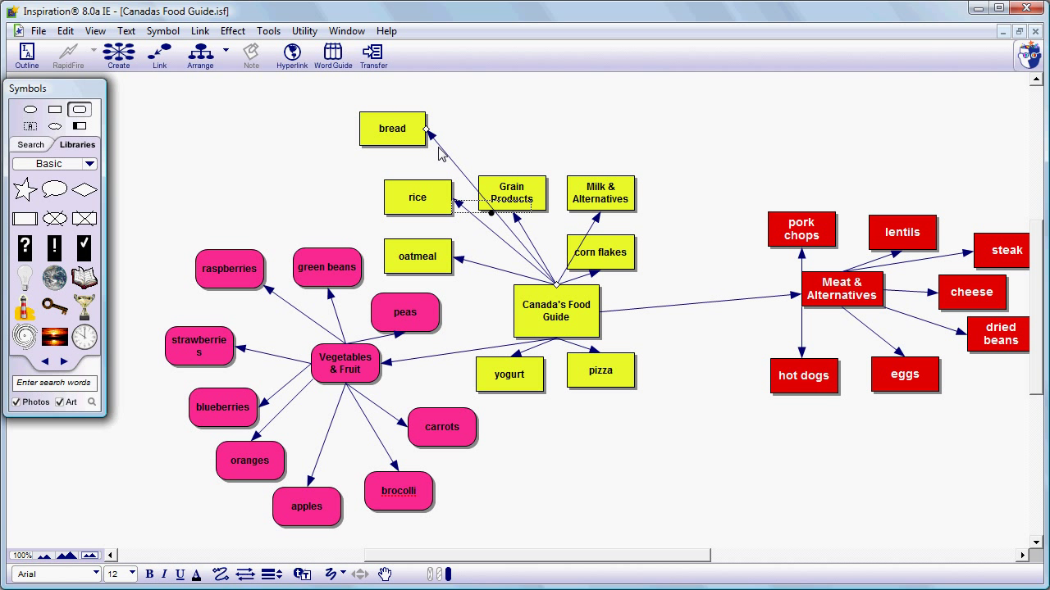
- Remove the redrawn bread link and connect Canada's Food Guide to bread again with the Link tool
{"action": "key", "text": "ctrl+z"}
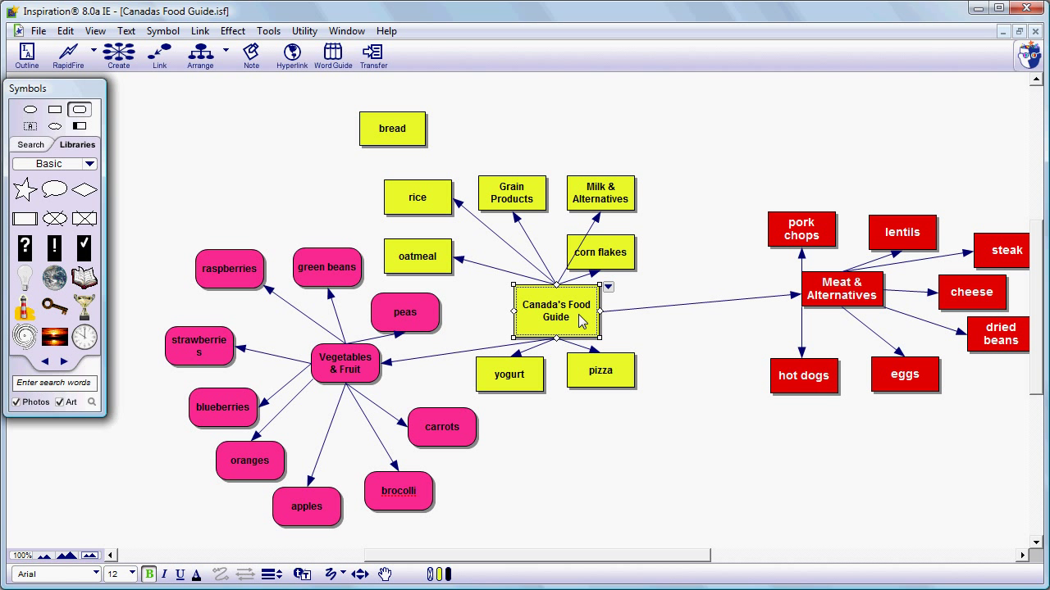
{"action": "left_click", "coordinate": [167, 53]}
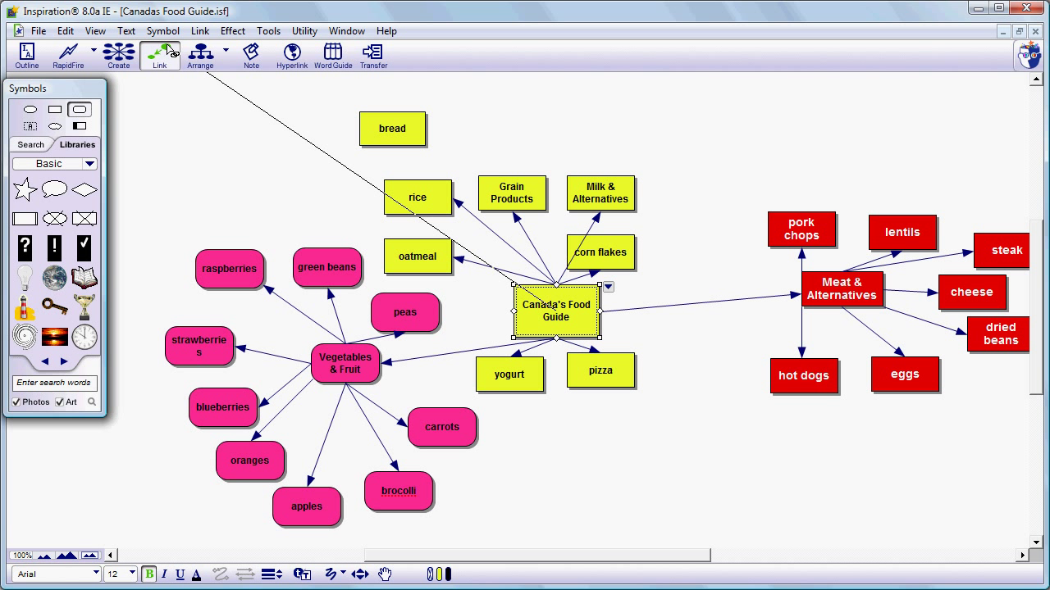
{"action": "left_click", "coordinate": [425, 145]}
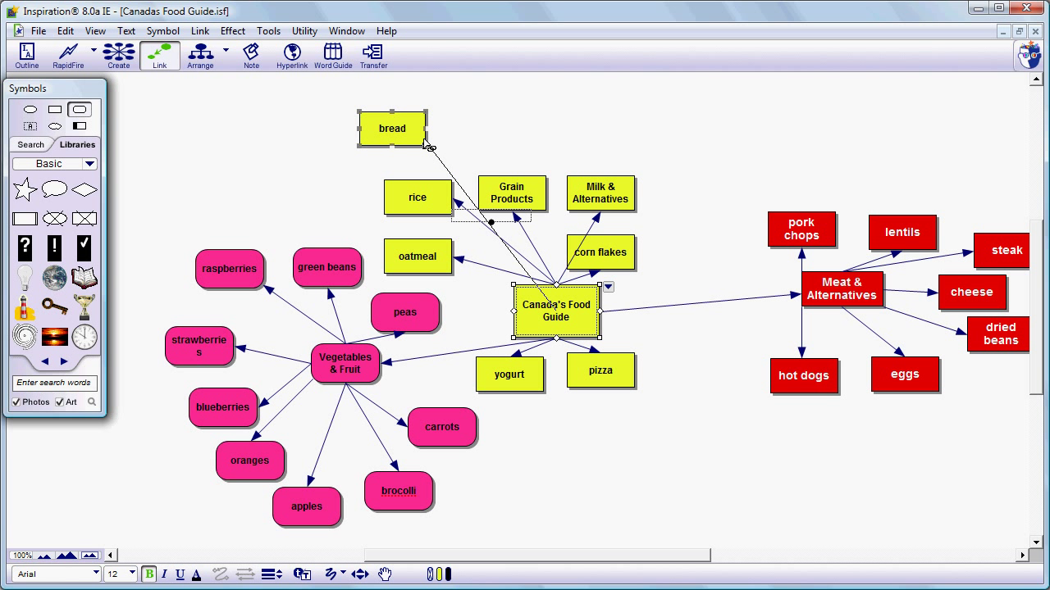